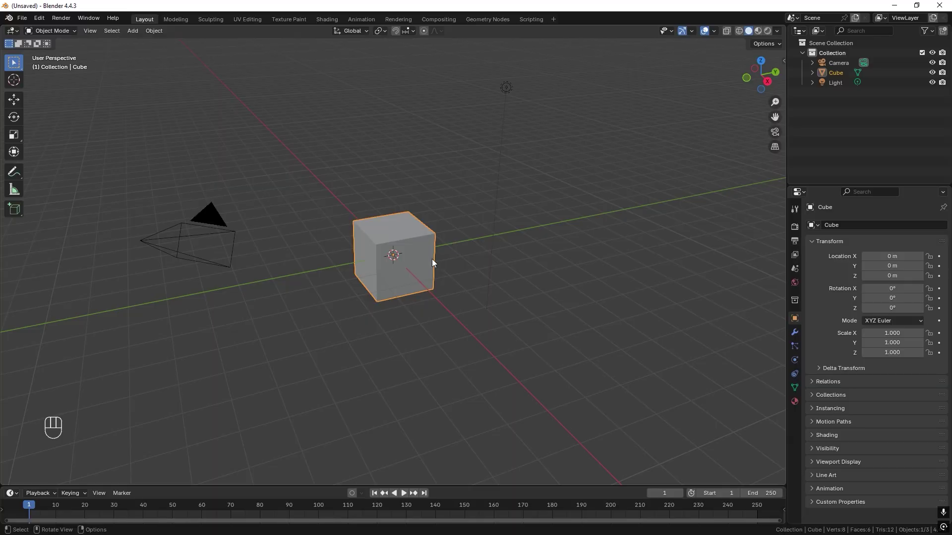
Step: Delete the default cube, leaving only the camera and light in the scene
click(424, 253)
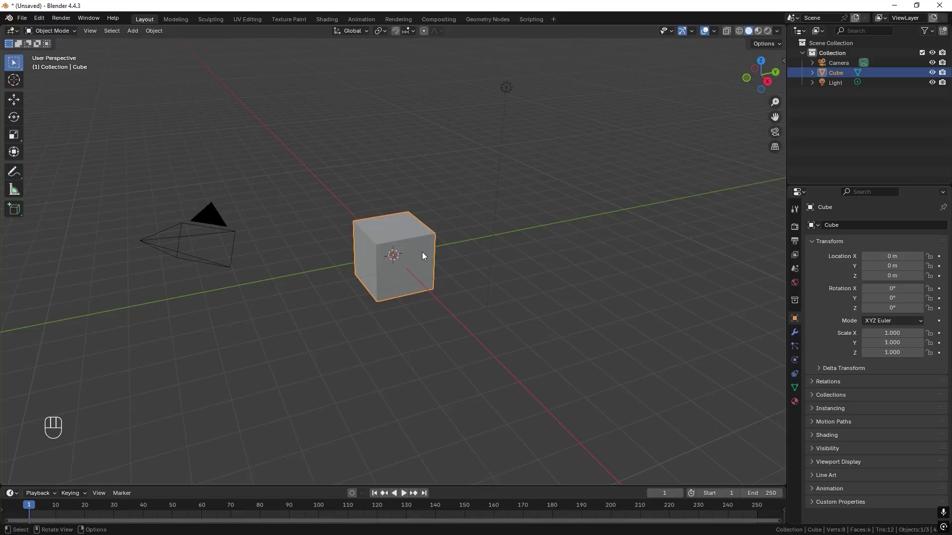
key(x)
click(418, 252)
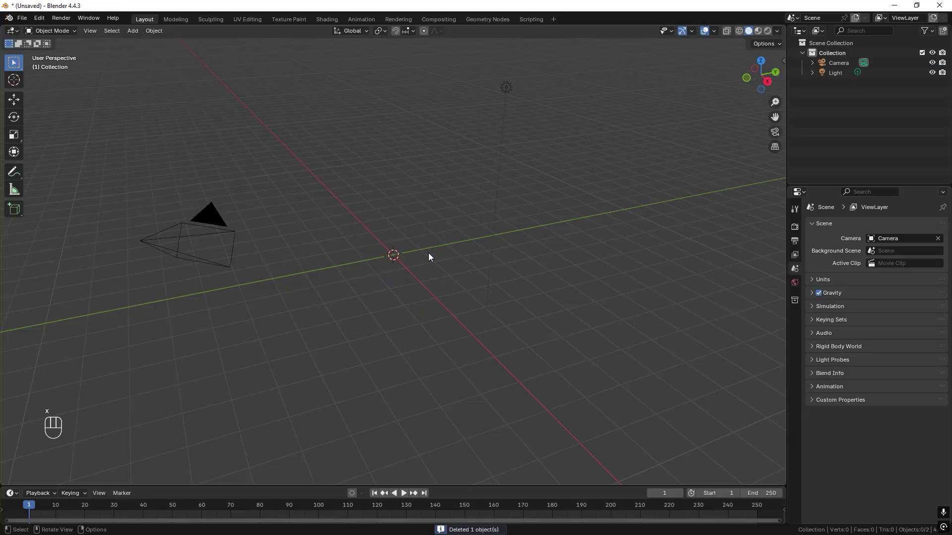
Step: Confirm the Extra Curve Objects add-on is enabled in Preferences, then close Preferences
click(39, 18)
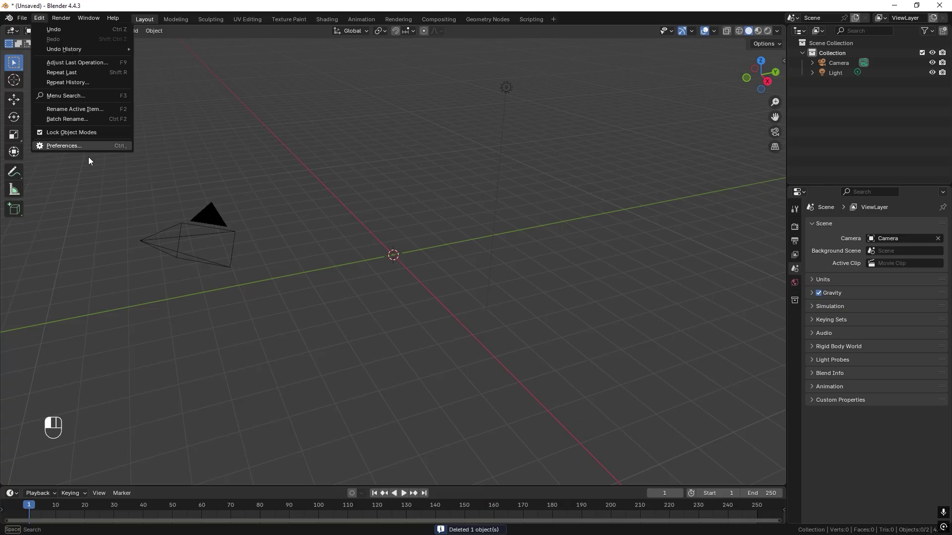
click(78, 146)
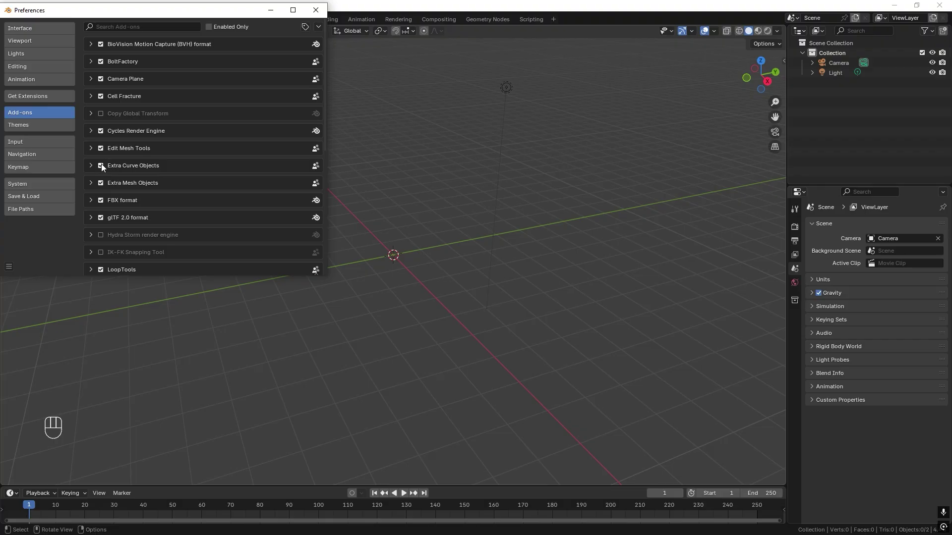
click(317, 9)
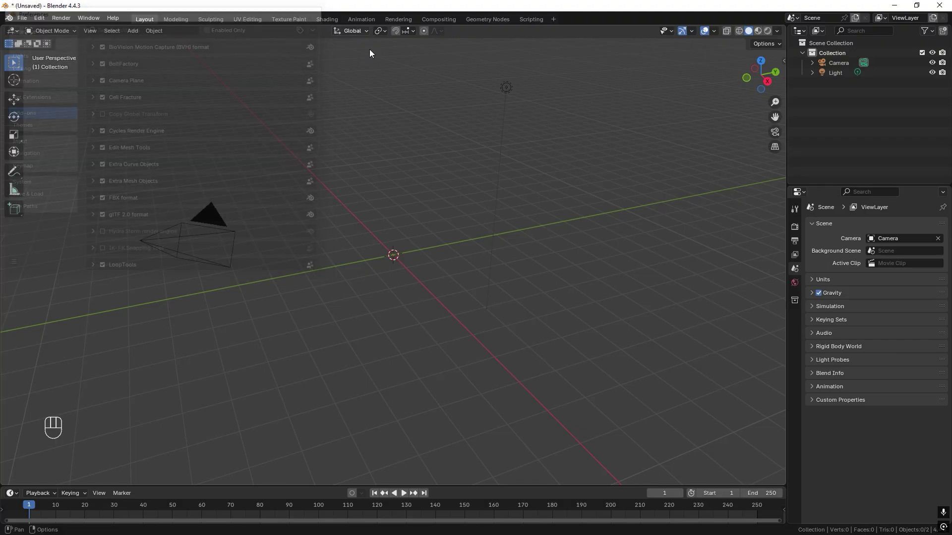
Step: Switch to Top view and add a Point curve object at the scene centre
click(761, 60)
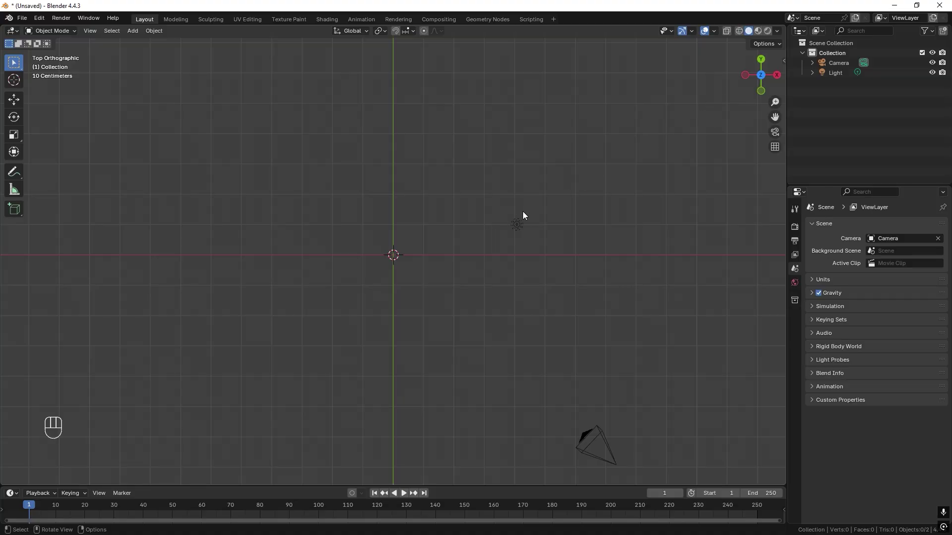
key(shift+a)
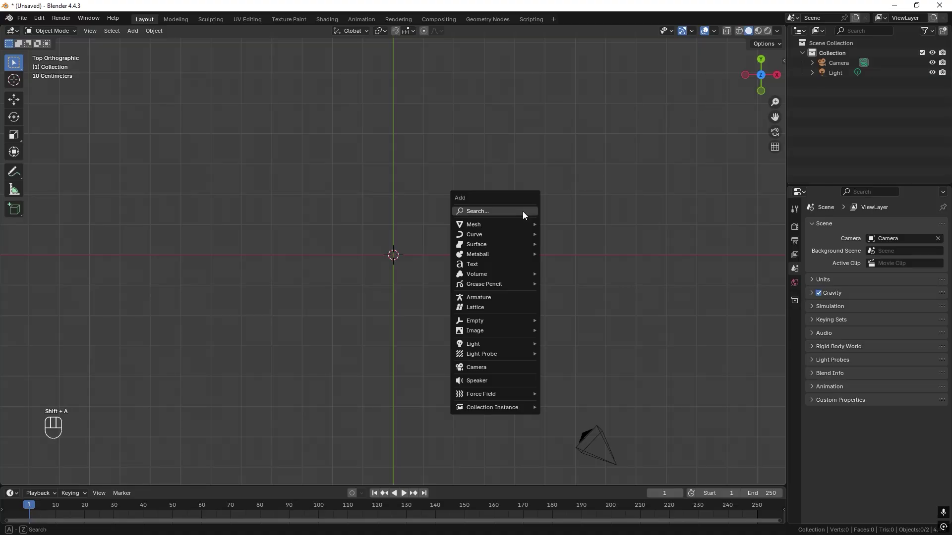
mouse_move(518, 239)
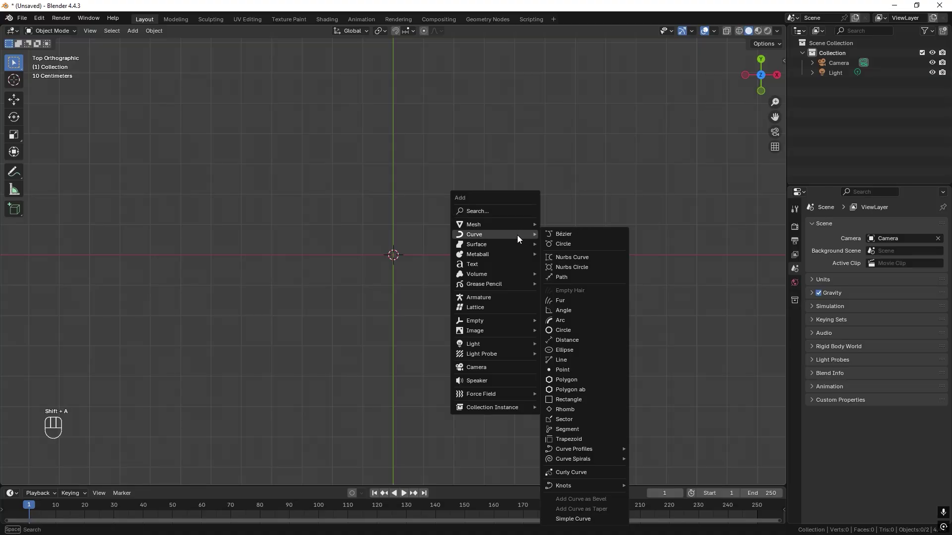
click(569, 373)
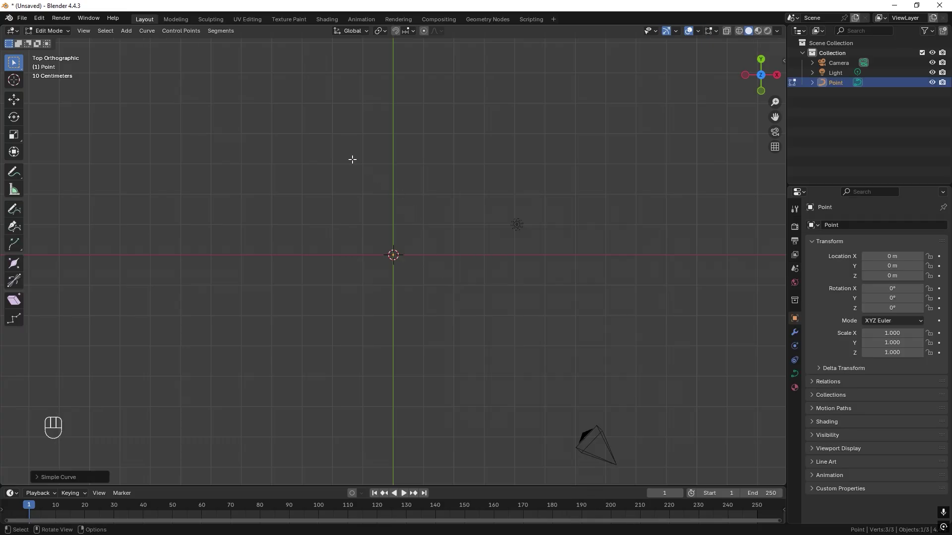
Step: Draw the inner spiral of freehand curve strokes around the centre with the Draw tool
click(14, 209)
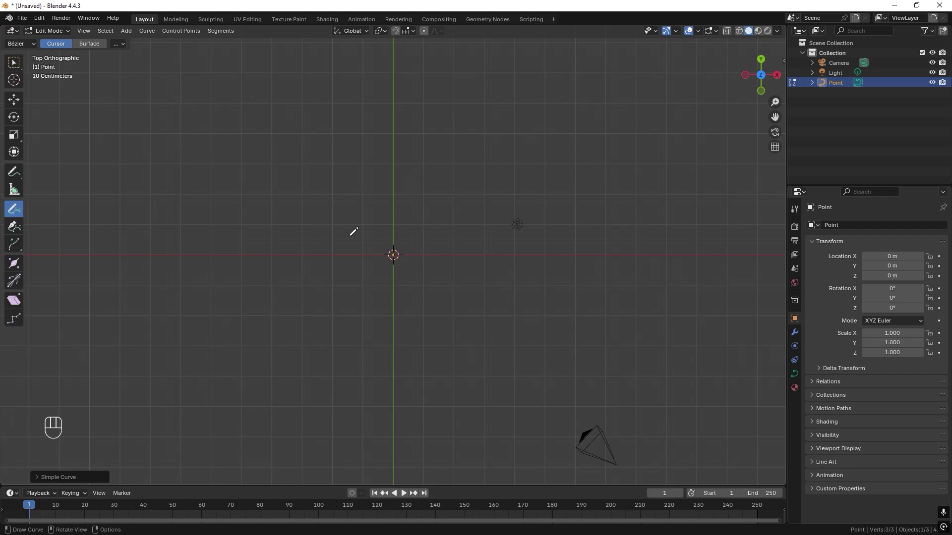
mouse_move(345, 240)
mouse_down()
mouse_move(380, 215)
mouse_move(413, 222)
mouse_move(443, 268)
mouse_up()
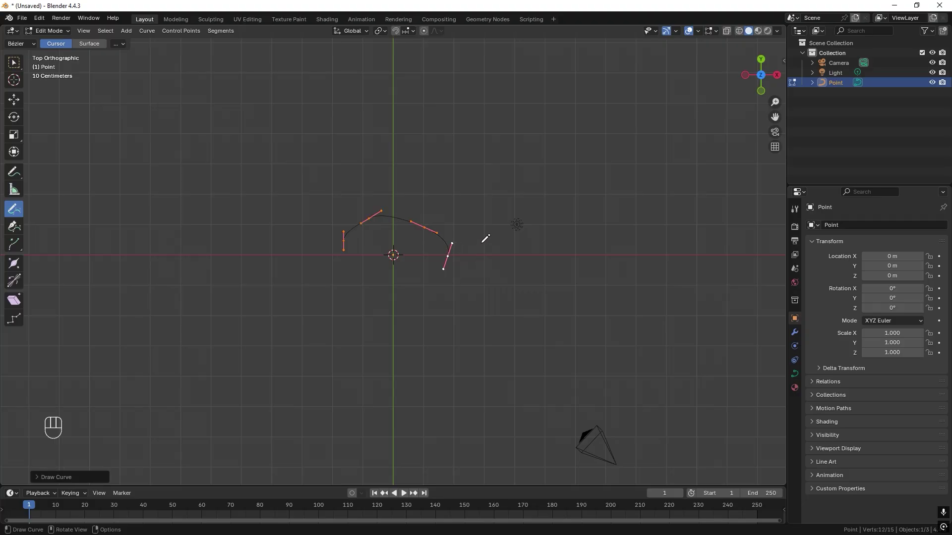
mouse_move(483, 239)
mouse_down()
mouse_move(472, 288)
mouse_move(429, 300)
mouse_move(359, 297)
mouse_move(336, 194)
mouse_move(385, 173)
mouse_move(404, 144)
mouse_move(468, 176)
mouse_move(522, 228)
mouse_up()
drag(516, 275, 358, 337)
mouse_move(330, 311)
mouse_down()
mouse_move(273, 270)
mouse_move(363, 127)
mouse_up()
mouse_move(343, 98)
mouse_down()
mouse_move(549, 190)
mouse_move(396, 385)
mouse_up()
mouse_move(367, 383)
mouse_down()
mouse_move(251, 329)
mouse_move(516, 99)
mouse_up()
drag(531, 131, 233, 404)
drag(212, 323, 238, 121)
Step: Add outer strokes at the top, right, bottom and left, then return to Object Mode
scroll(322, 168, down, 3)
mouse_move(352, 134)
mouse_down()
mouse_move(374, 121)
mouse_move(511, 175)
mouse_up()
drag(529, 158, 498, 345)
drag(445, 378, 265, 339)
mouse_move(243, 288)
mouse_down()
mouse_move(361, 96)
mouse_move(388, 103)
mouse_up()
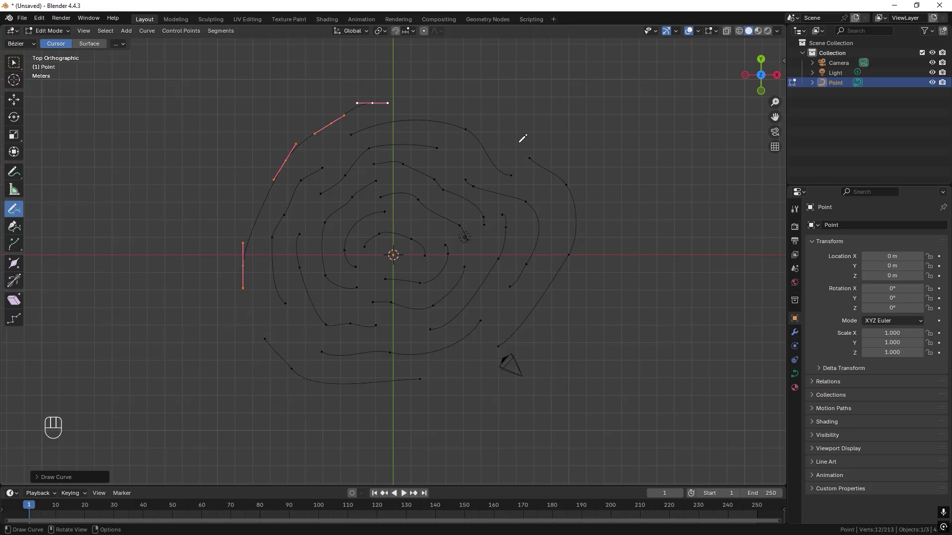
key(Tab)
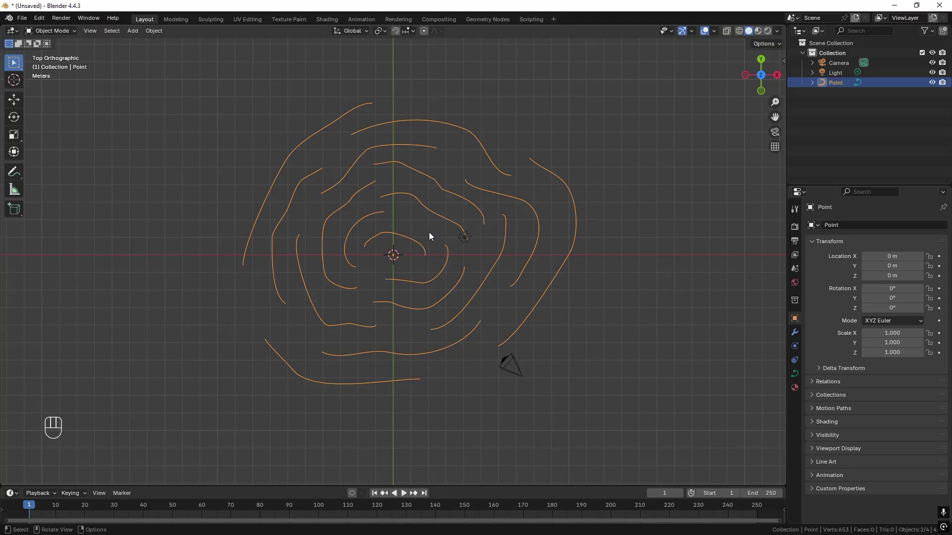
Step: Convert the Point curve into a mesh of 653 vertices and enter Edit Mode
right_click(438, 200)
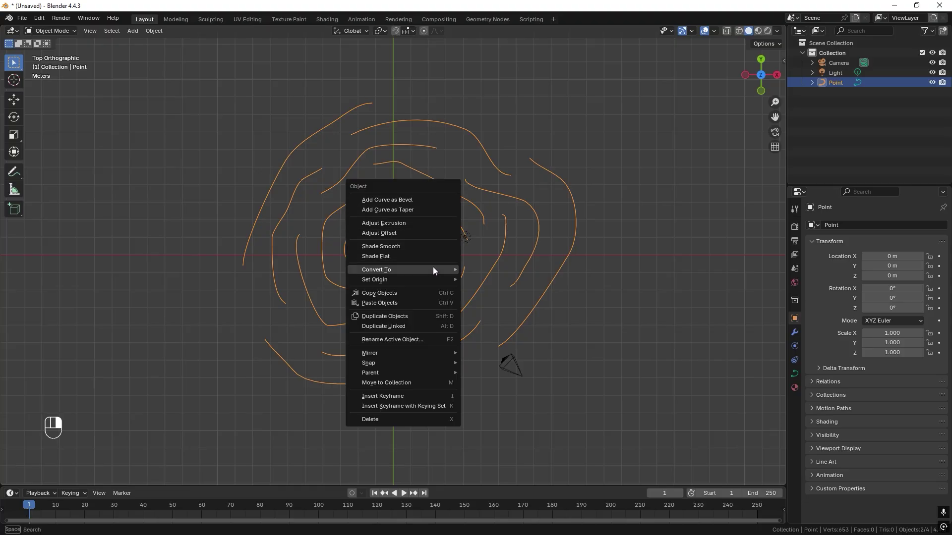
mouse_move(433, 269)
click(485, 269)
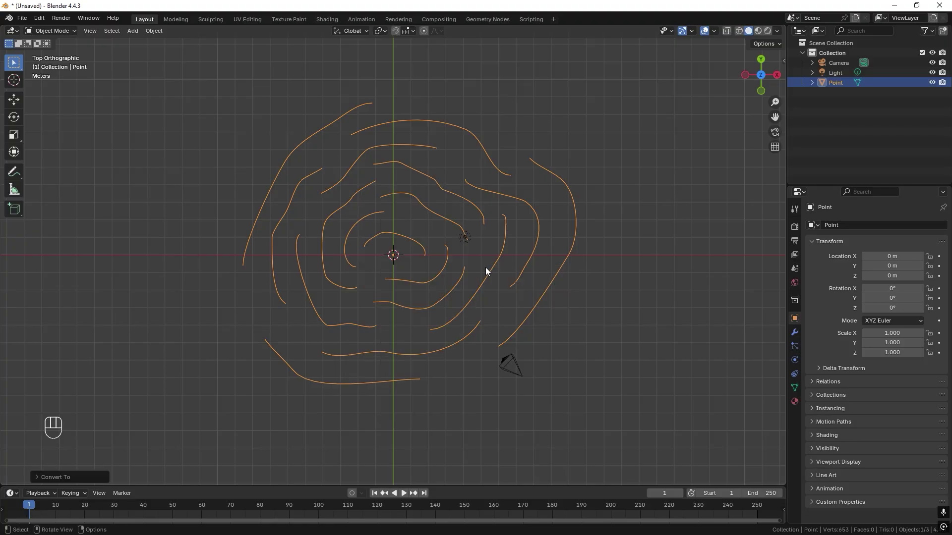
key(Tab)
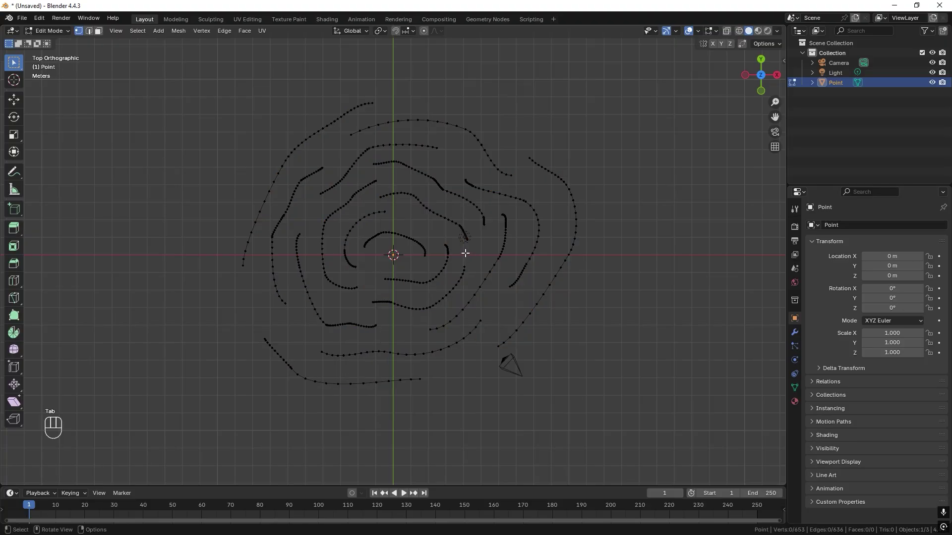
scroll(411, 226, up, 2)
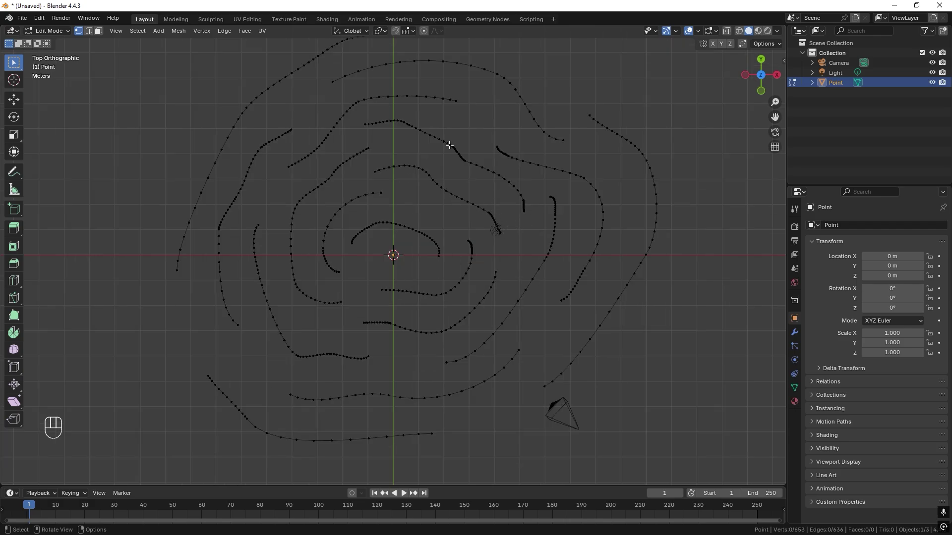
scroll(364, 183, down, 1)
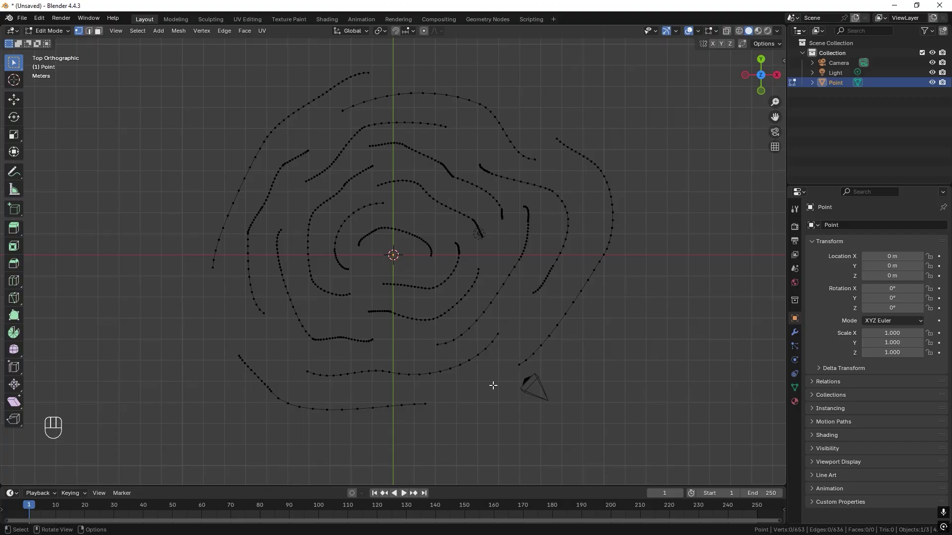
Step: Merge all vertices by distance at 0.5 m, leaving 217 vertices, then deselect everything
key(a)
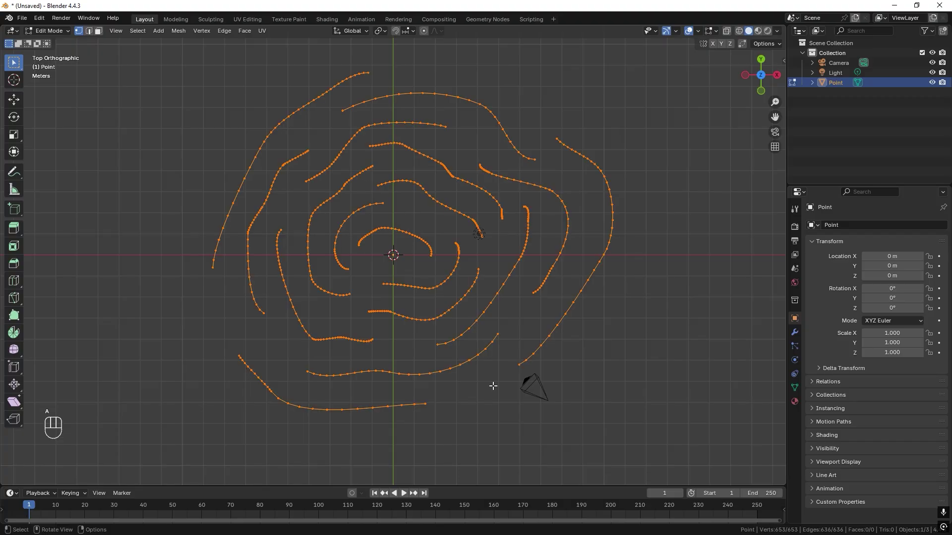
key(m)
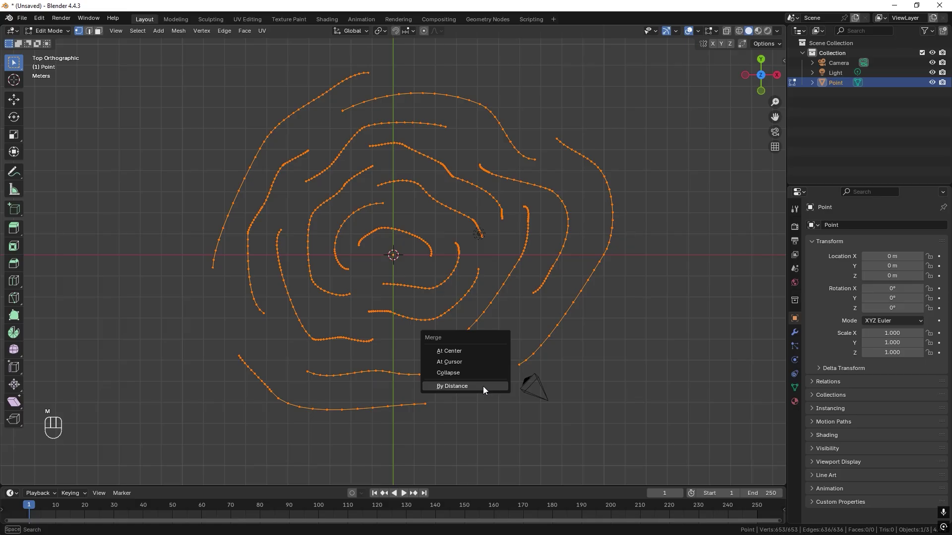
click(471, 388)
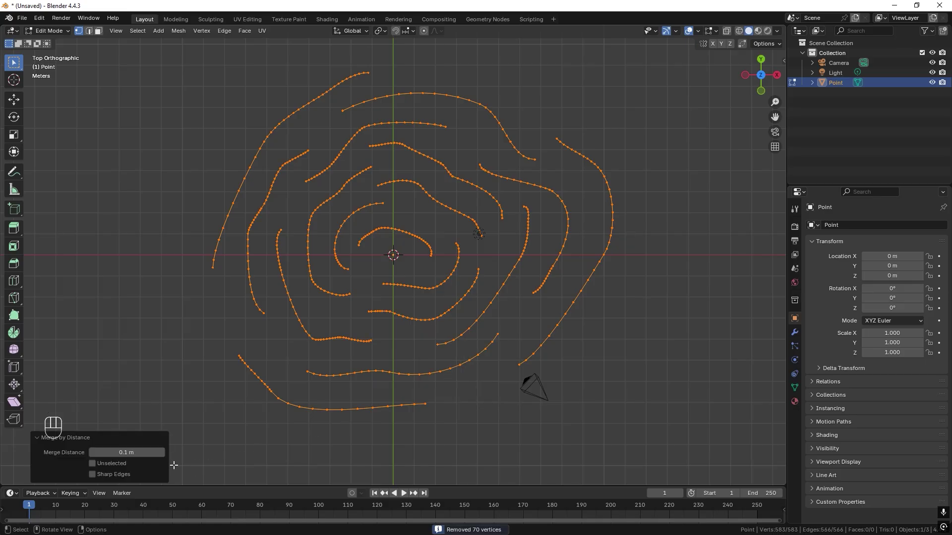
click(118, 453)
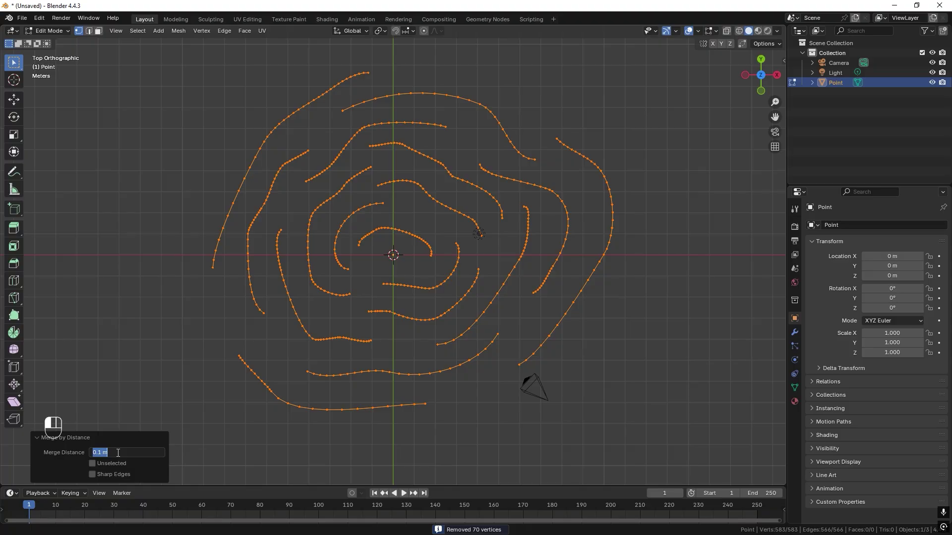
click(118, 453)
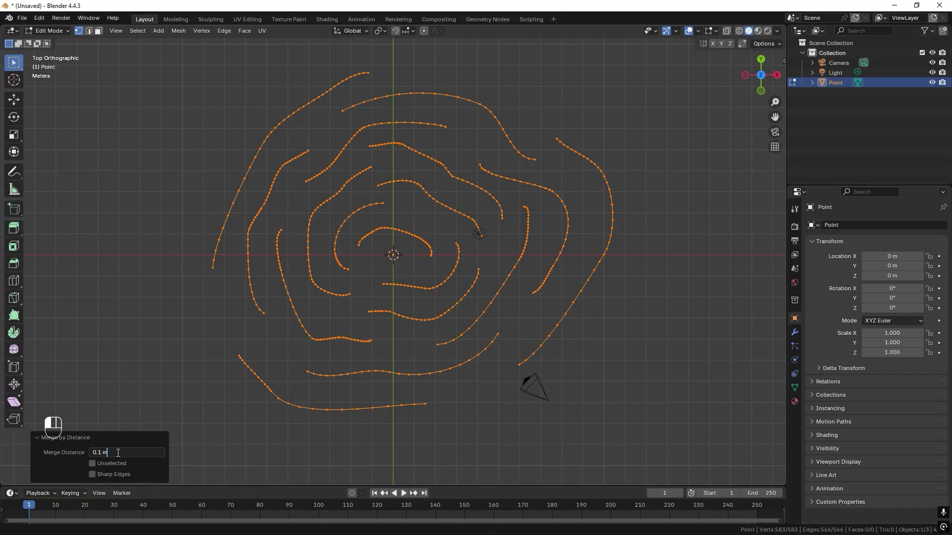
key(BackSpace)
key(BackSpace)
text(.5)
key(Return)
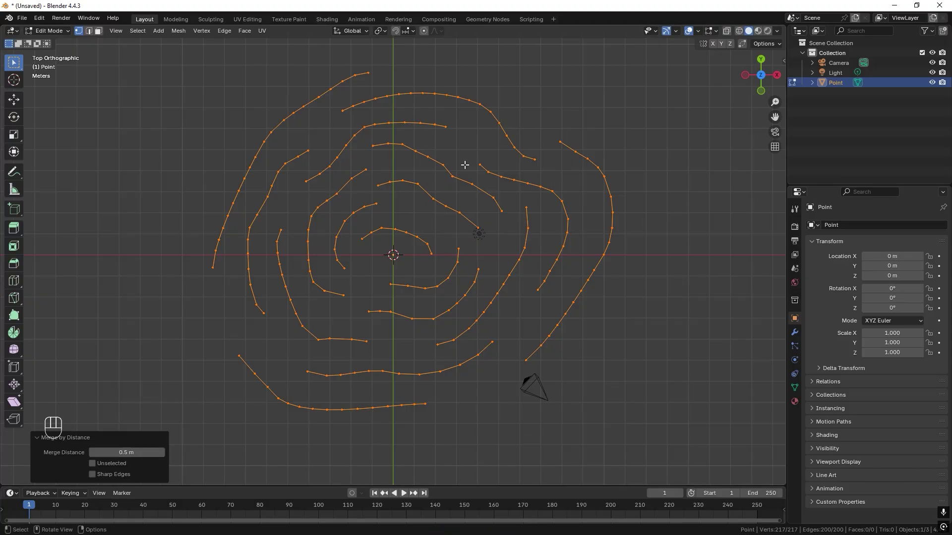
key(KP_Enter)
click(172, 136)
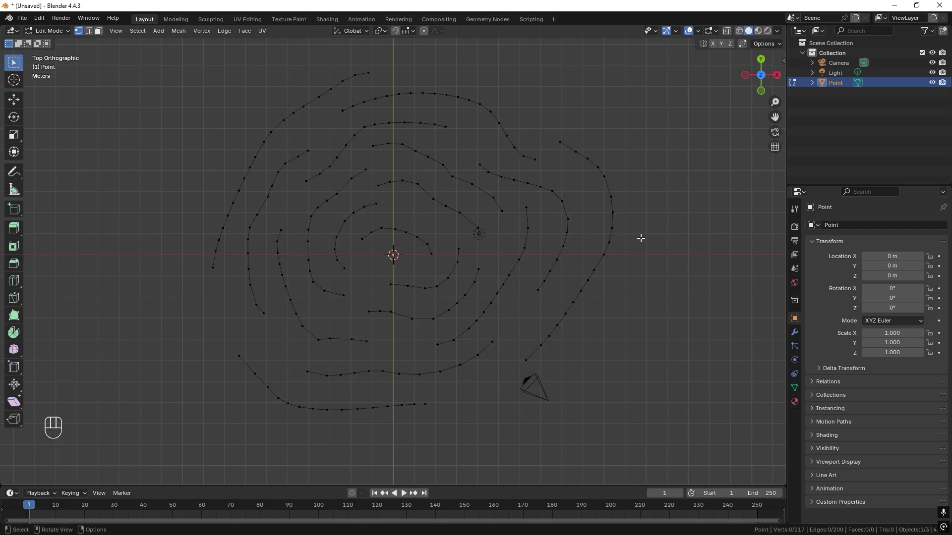
Step: Select all and extrude the spiral edges about 2.49 m along Z into walls
key(a)
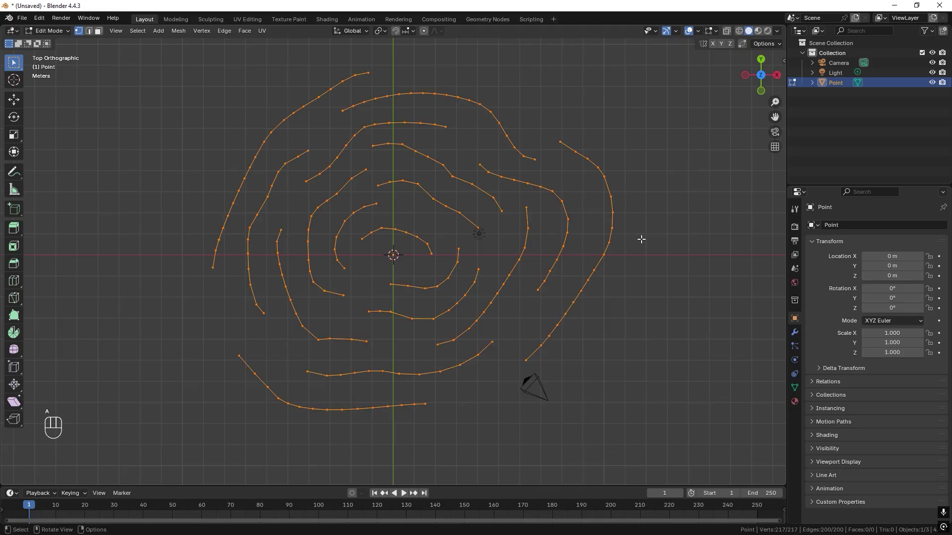
scroll(546, 225, down, 4)
scroll(491, 255, up, 3)
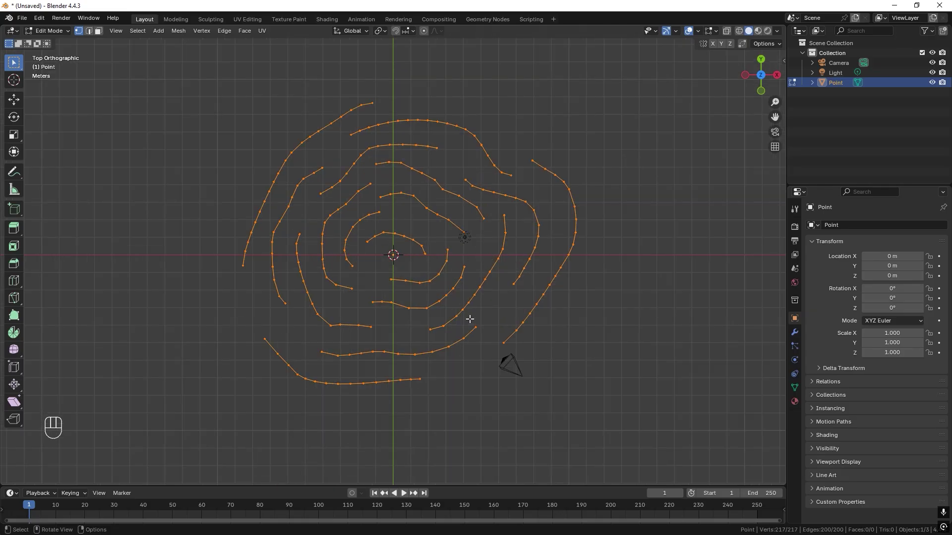
middle_drag(470, 321, 429, 233)
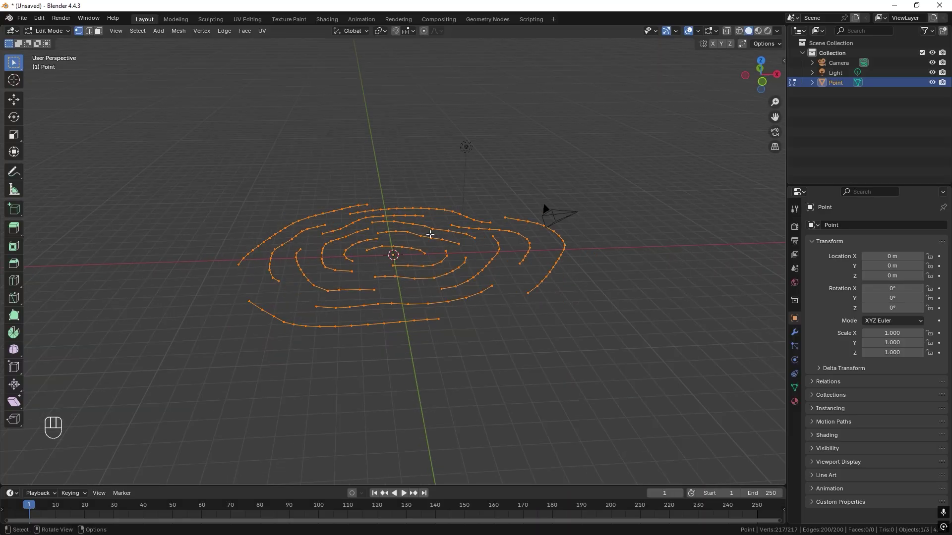
key(e)
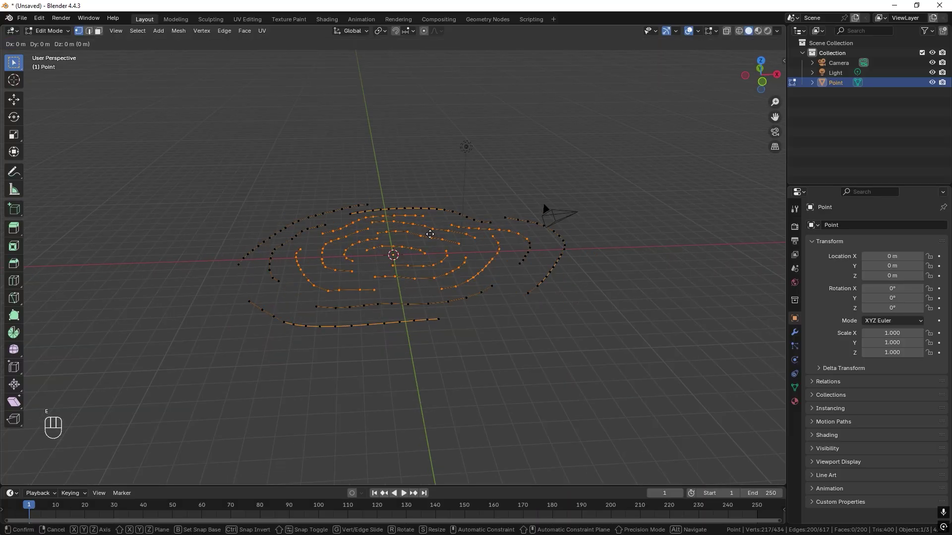
key(z)
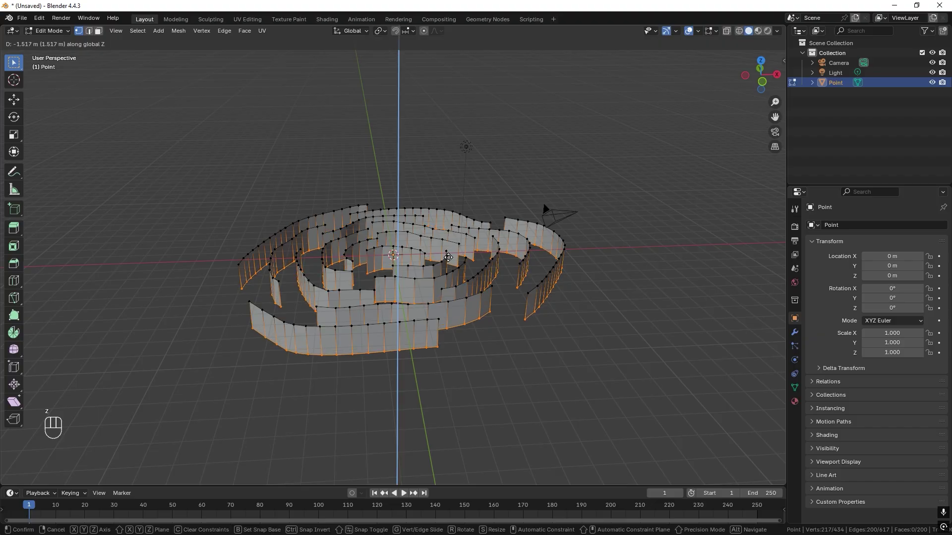
click(450, 272)
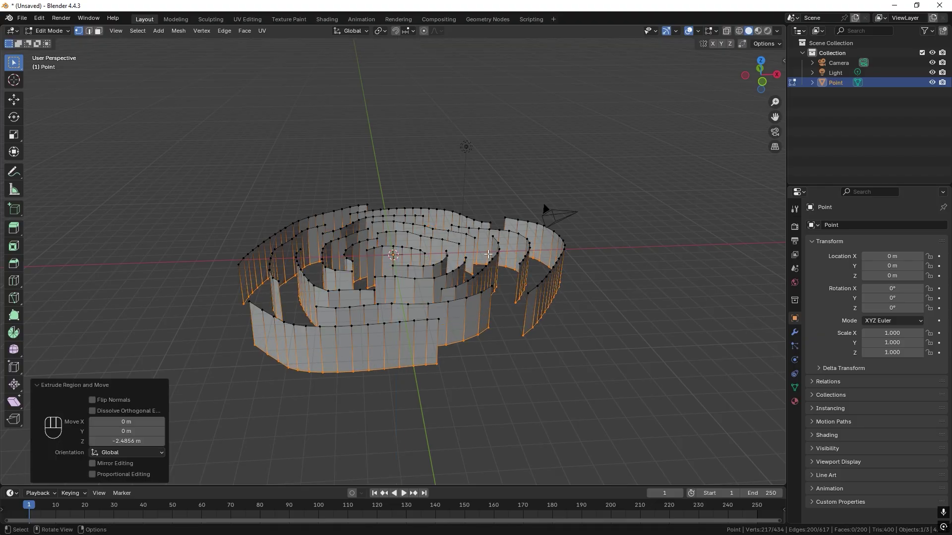
Step: Twist the bottom ring -11.6° about Z and extrude a second band downward
key(r)
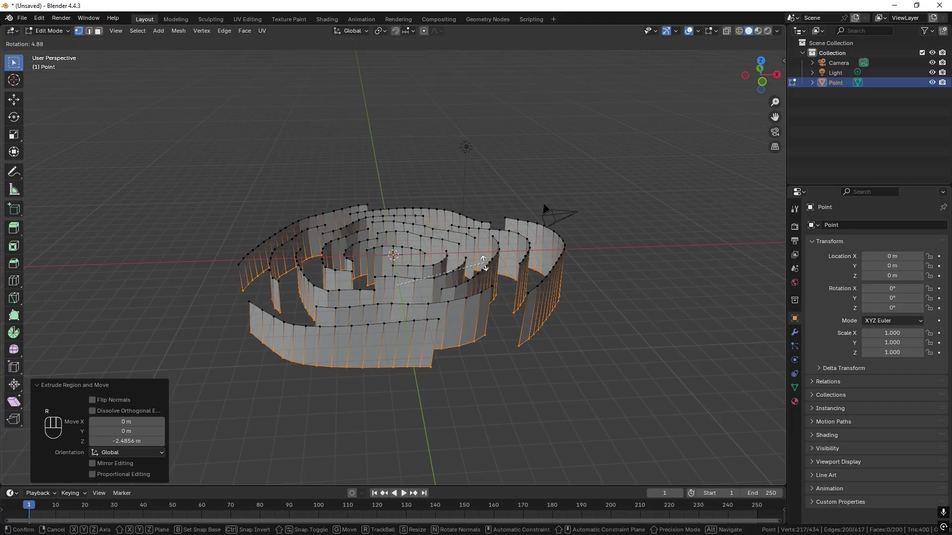
key(z)
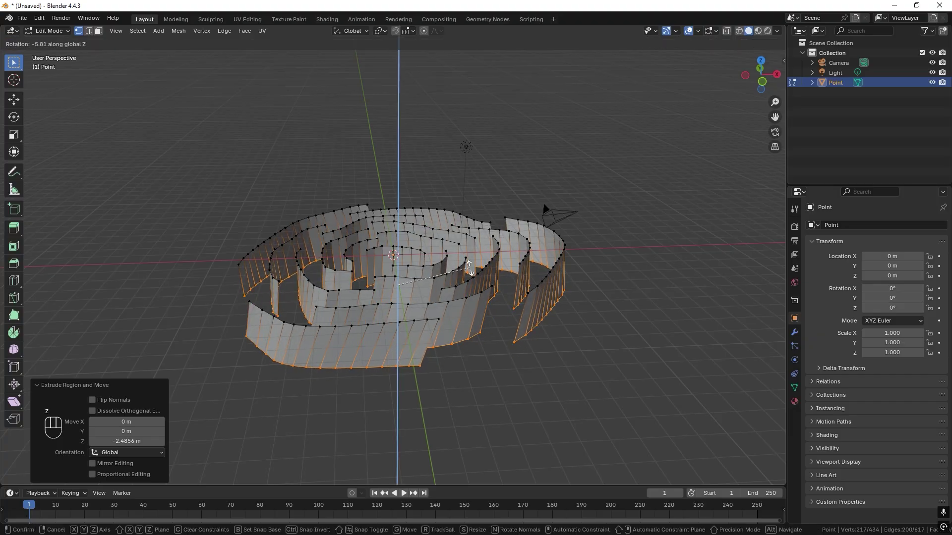
click(455, 275)
middle_drag(455, 275, 420, 295)
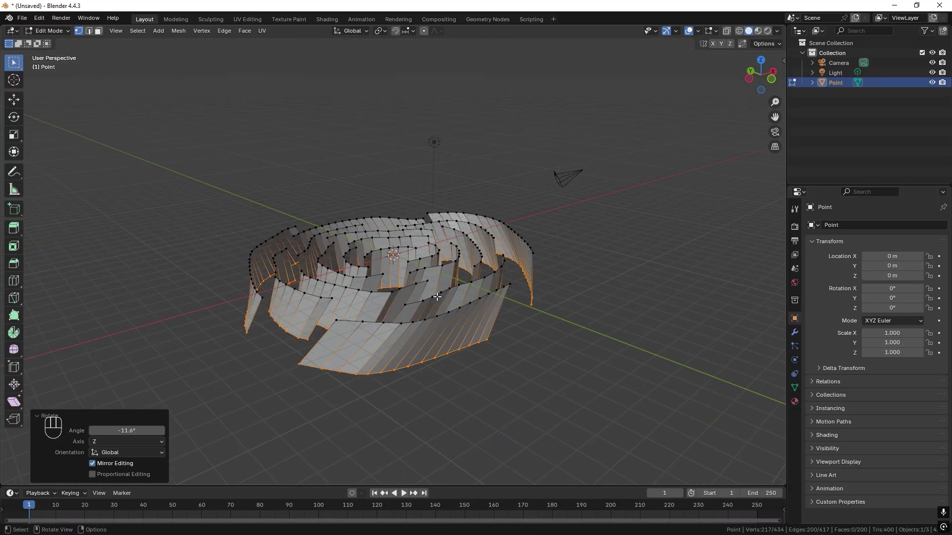
key(e)
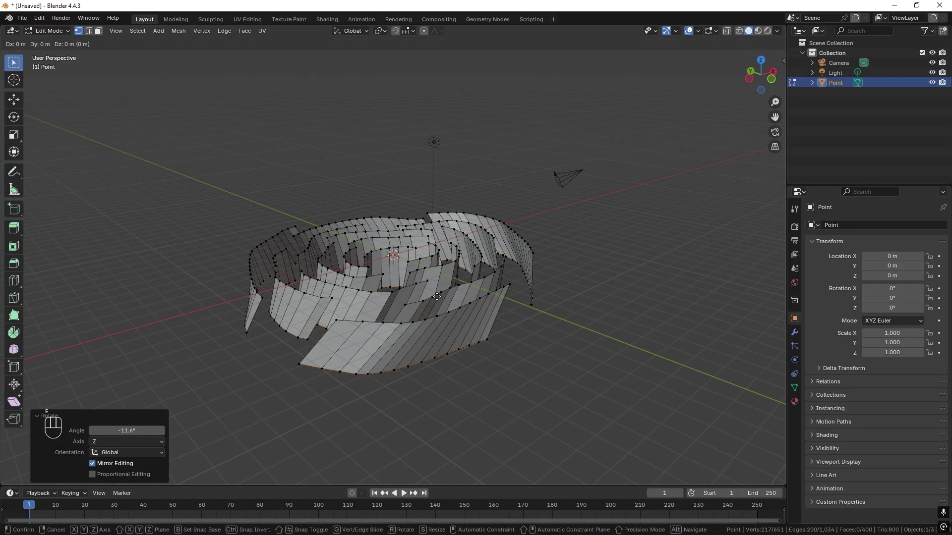
key(z)
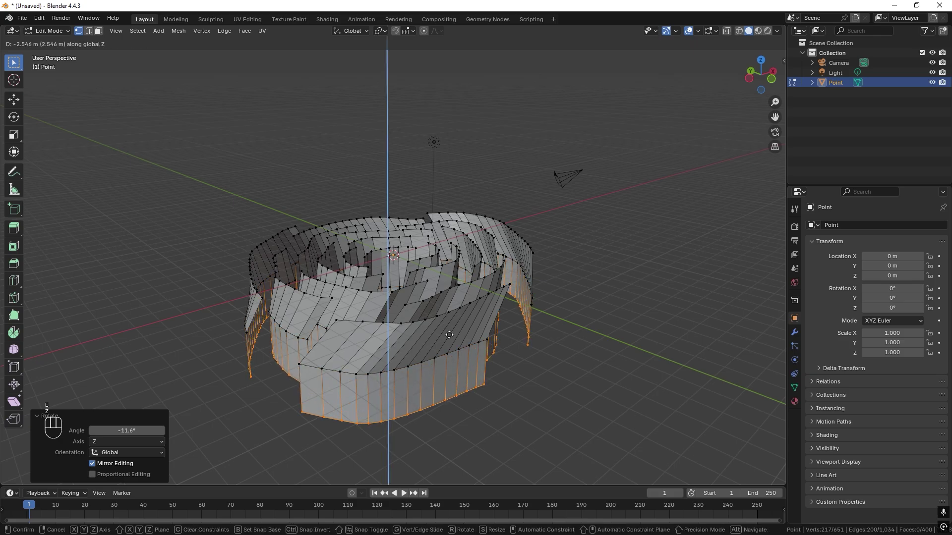
click(449, 335)
Step: Twist the new ring -11.6°, extrude a third band down, then twist it -13.3°
key(r)
key(z)
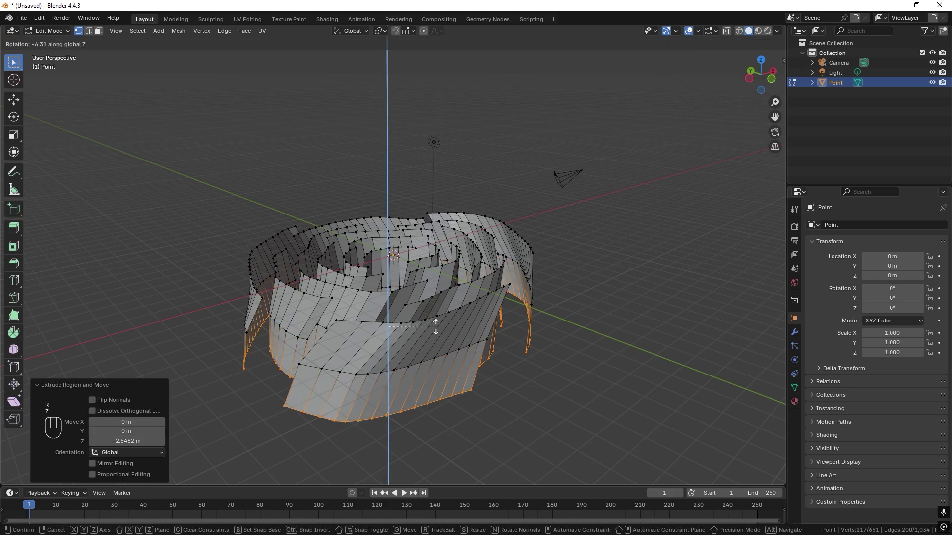
click(431, 320)
mouse_move(432, 320)
middle_down()
mouse_move(408, 314)
mouse_move(423, 314)
middle_up()
key(e)
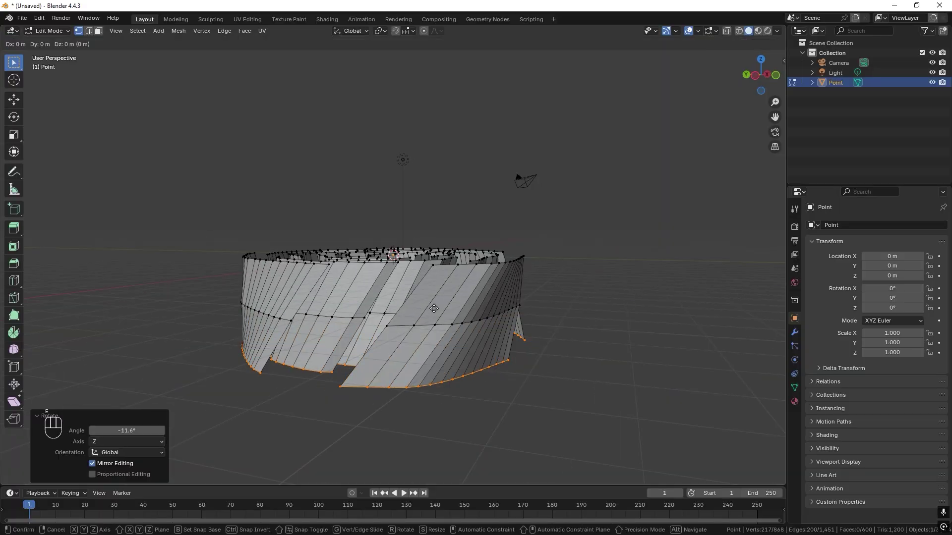
key(z)
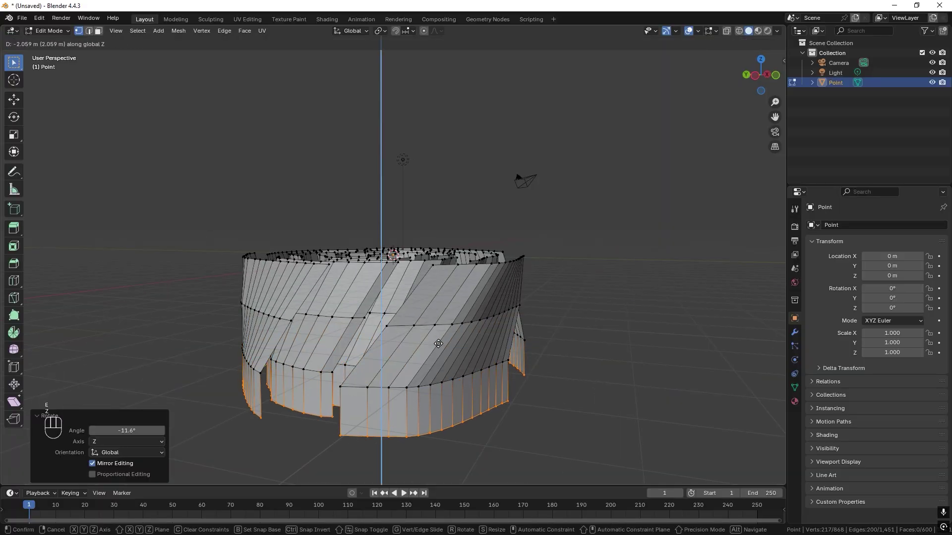
click(440, 350)
key(r)
key(z)
click(503, 341)
middle_drag(503, 342, 430, 284)
Step: With proportional editing at size 6.116, scale the bottom ring to 0.109 into a cup
scroll(428, 243, up, 1)
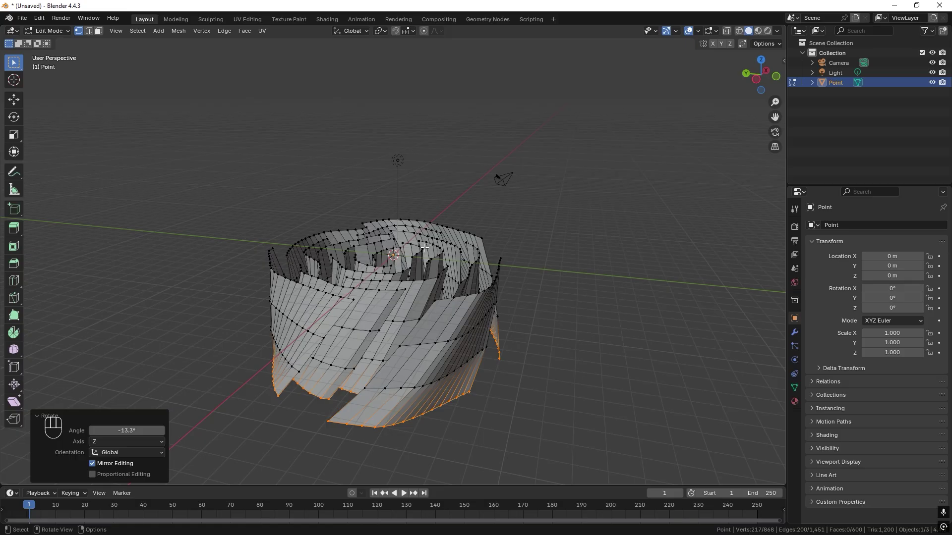
click(424, 31)
middle_drag(464, 276, 416, 401)
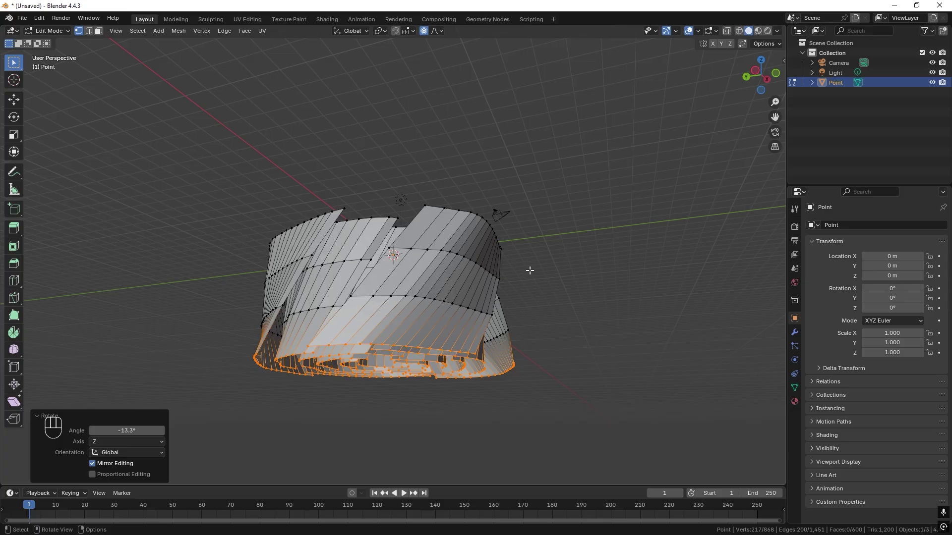
key(s)
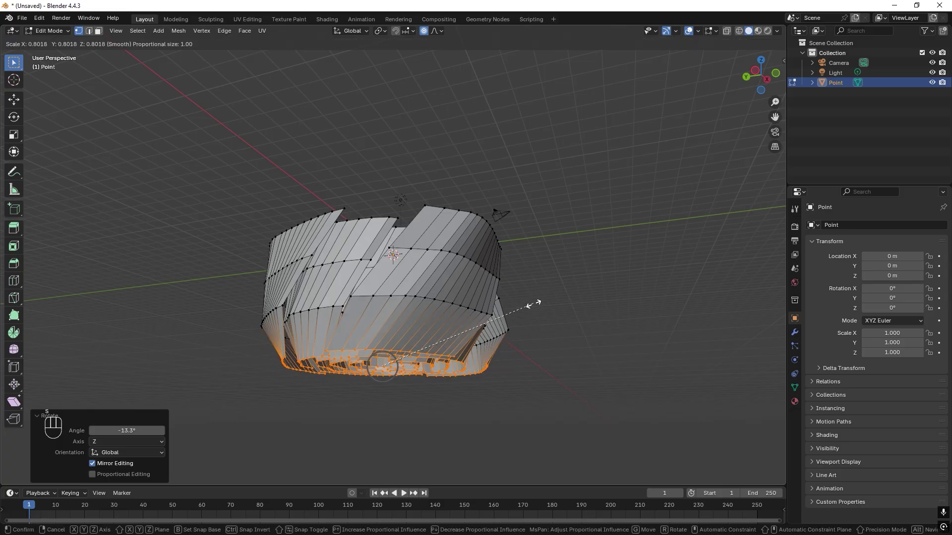
scroll(525, 312, down, 5)
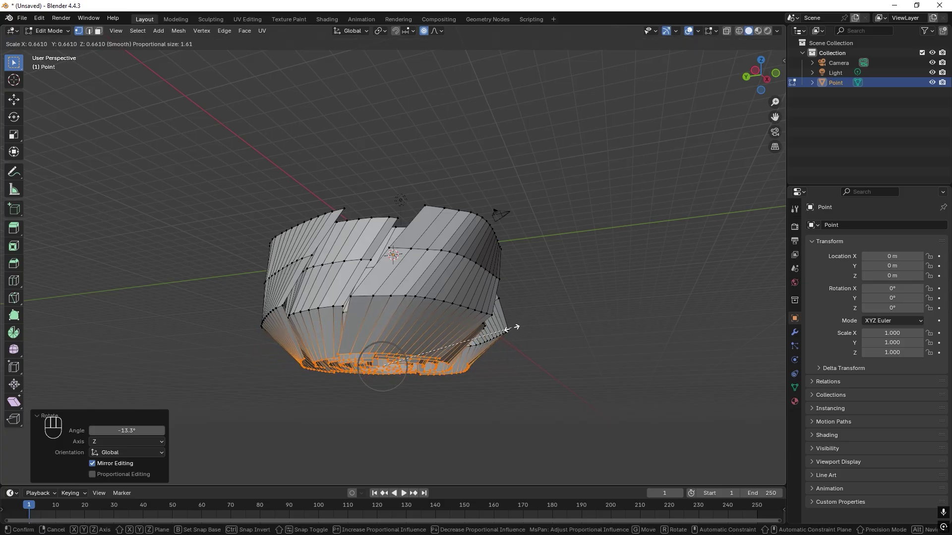
scroll(510, 327, down, 4)
scroll(510, 328, down, 6)
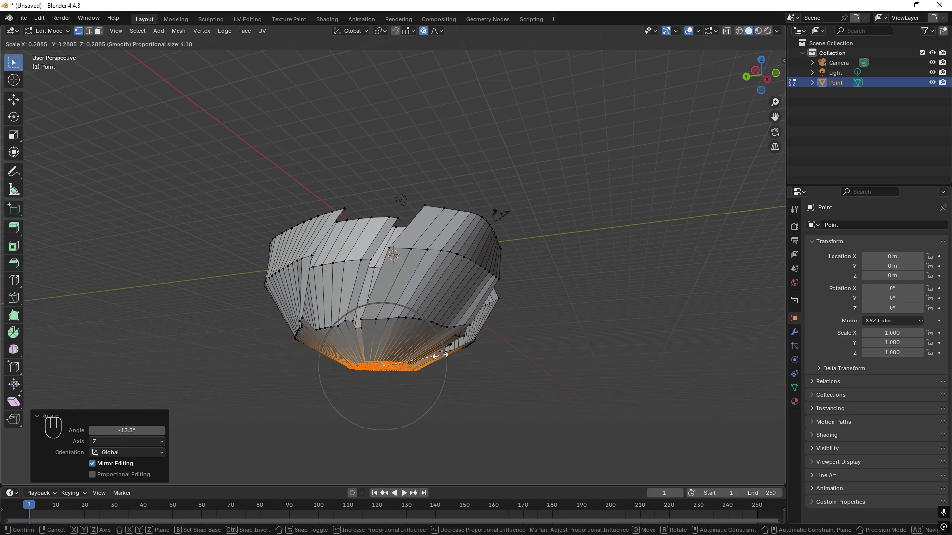
scroll(411, 357, down, 1)
scroll(403, 358, down, 3)
click(404, 361)
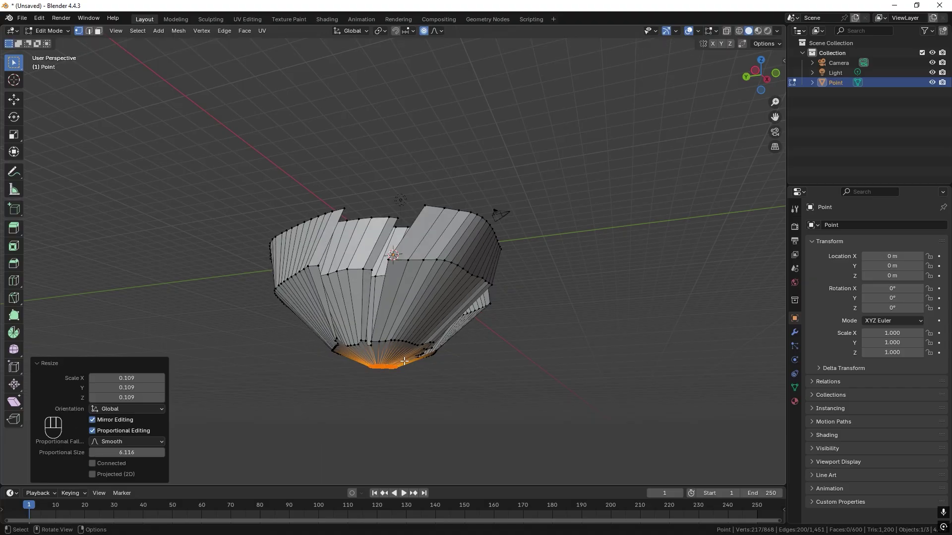
middle_drag(404, 360, 418, 243)
Step: Box-select the vertices of the innermost petal ring
scroll(418, 243, up, 2)
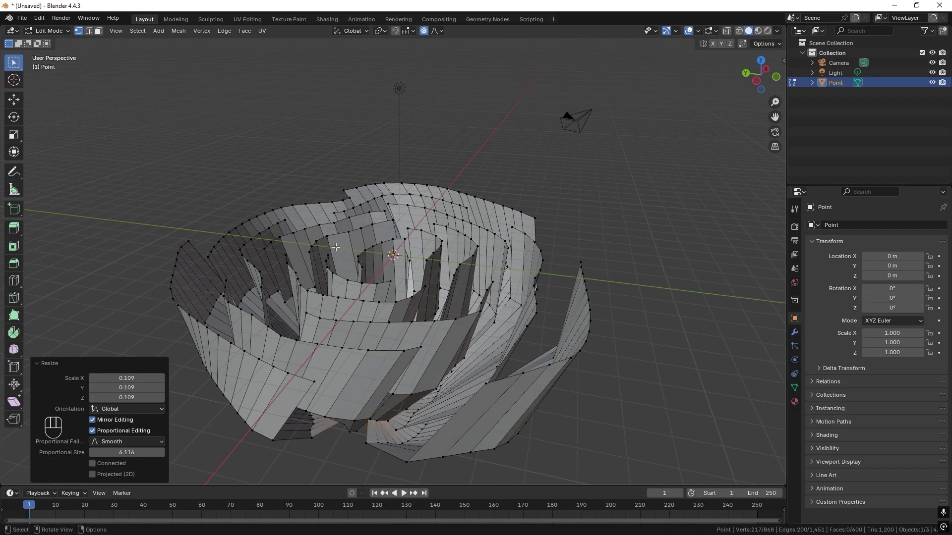
drag(340, 245, 320, 295)
shift+drag(397, 271, 346, 286)
shift+drag(380, 243, 355, 271)
middle_drag(423, 233, 438, 255)
shift+drag(438, 255, 425, 260)
shift+drag(455, 231, 419, 227)
middle_drag(447, 244, 451, 235)
Step: Raise the inner ring 2.6236 m along Z with proportional falloff
key(g)
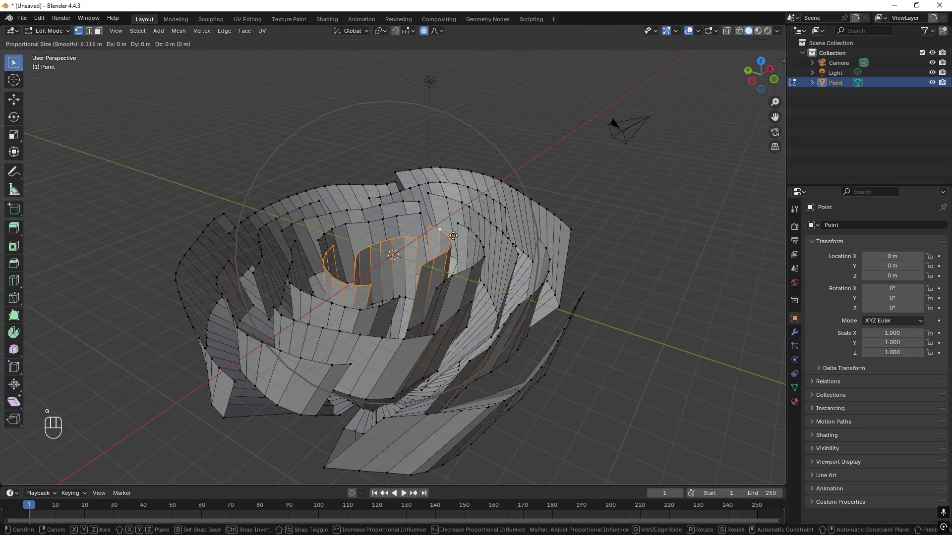
key(z)
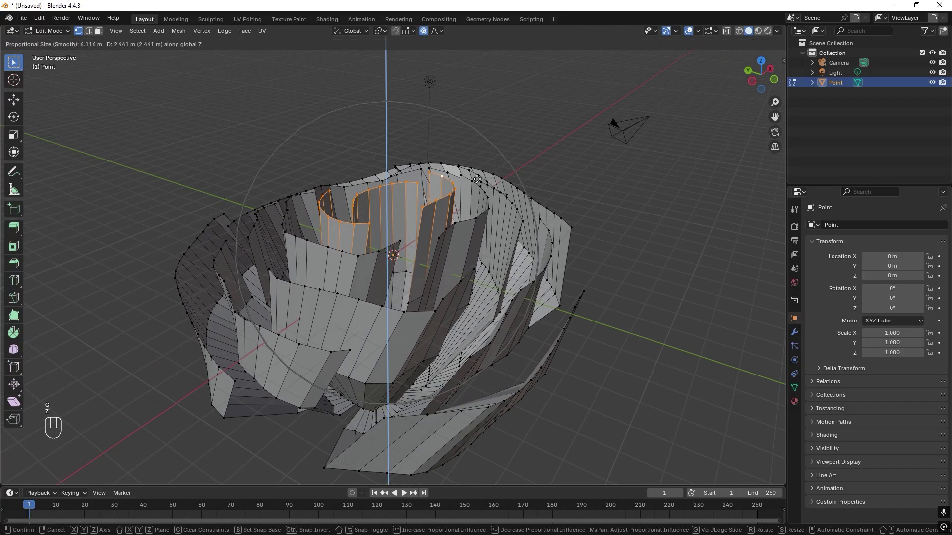
click(479, 179)
middle_drag(479, 180, 456, 210)
Step: Return to Object Mode and apply Shade Auto Smooth to the rose at 30°
key(Tab)
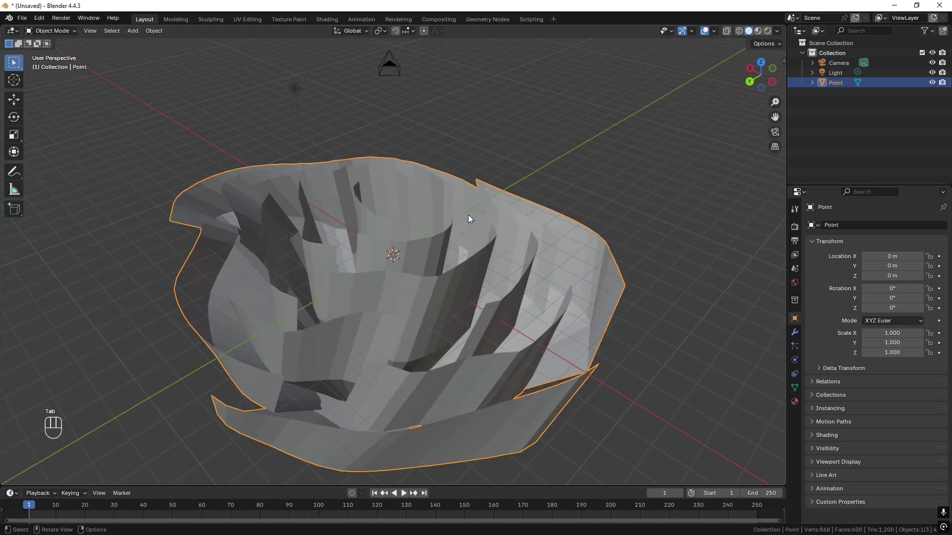
middle_drag(431, 248, 365, 214)
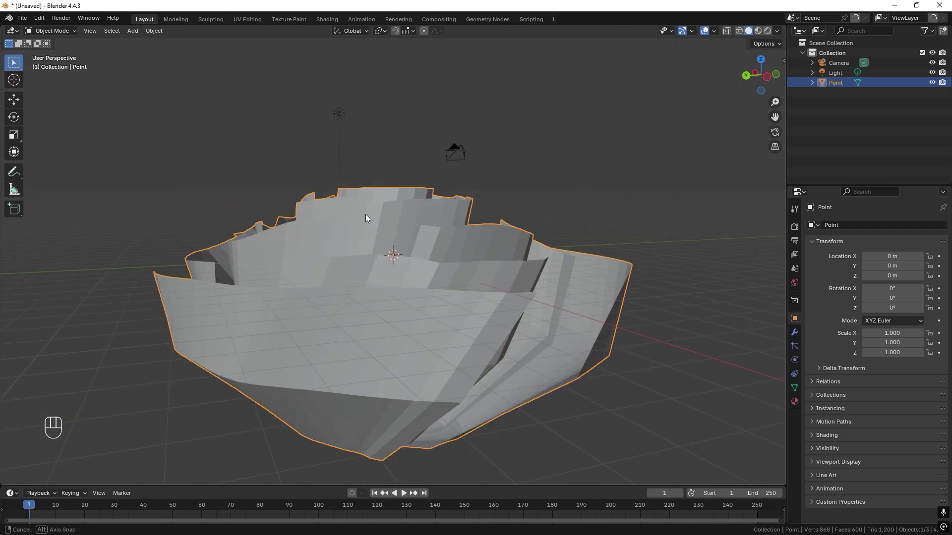
right_click(407, 246)
mouse_move(407, 246)
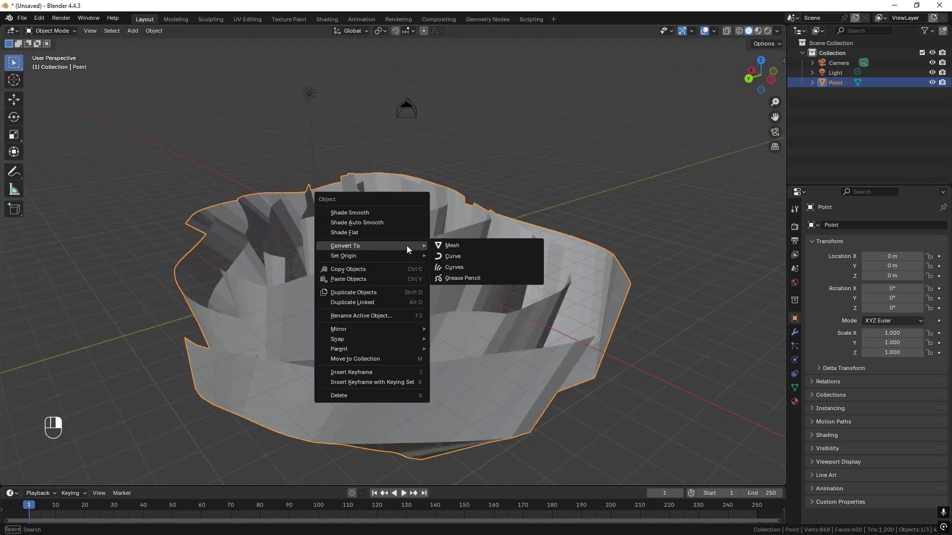
click(386, 224)
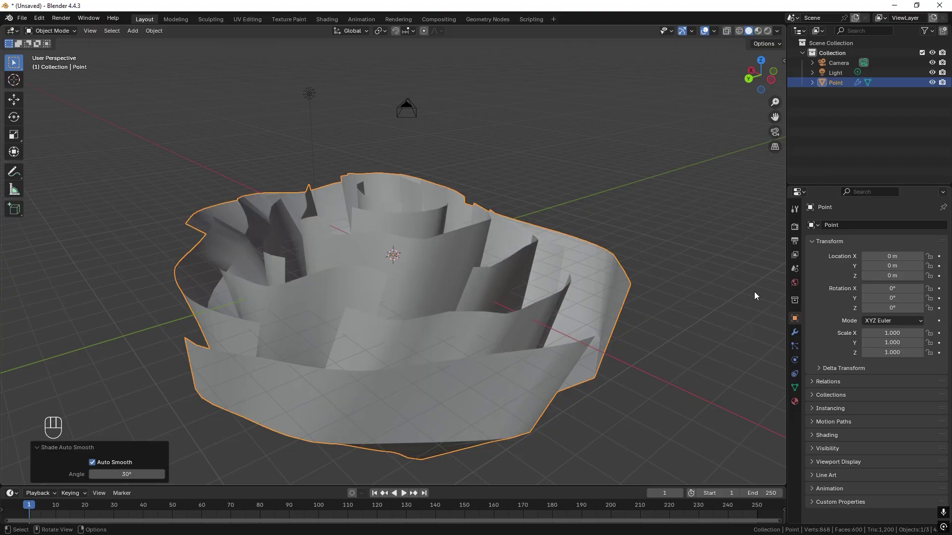
Step: Add a Subdivision Surface modifier at viewport level 2 to the flower, searching 'su'
click(795, 332)
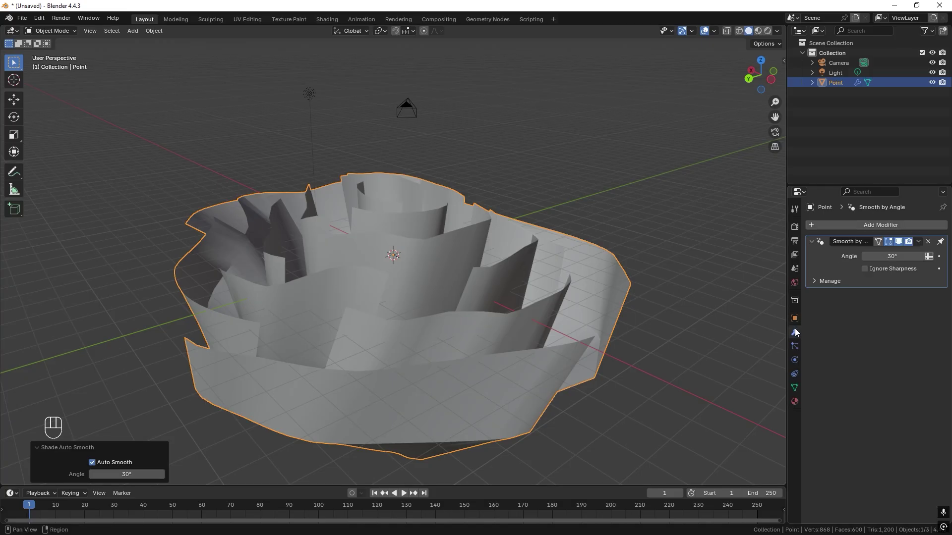
click(856, 225)
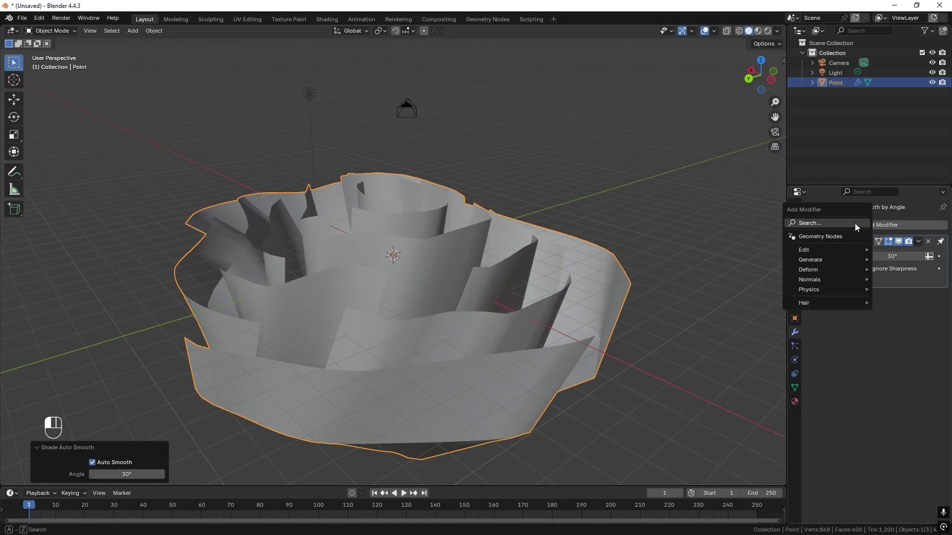
click(852, 226)
text(su)
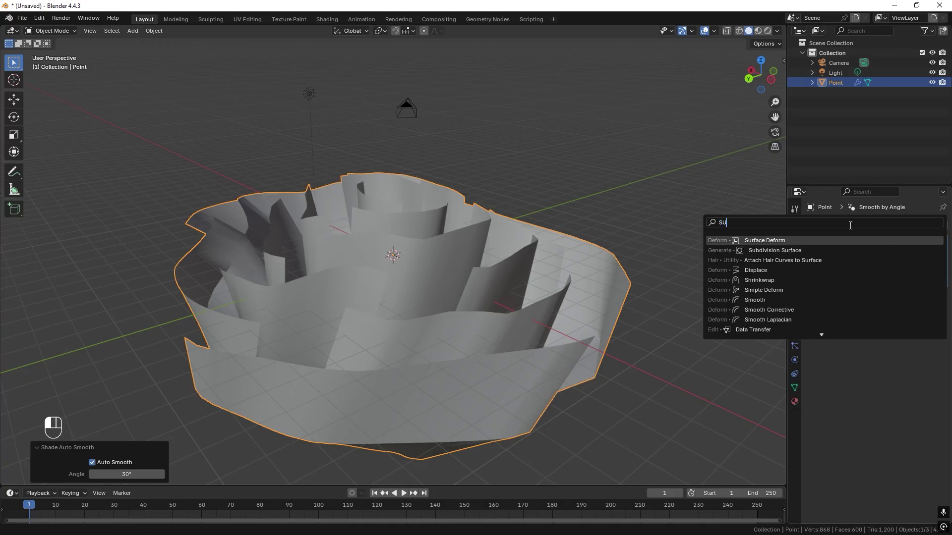
click(803, 252)
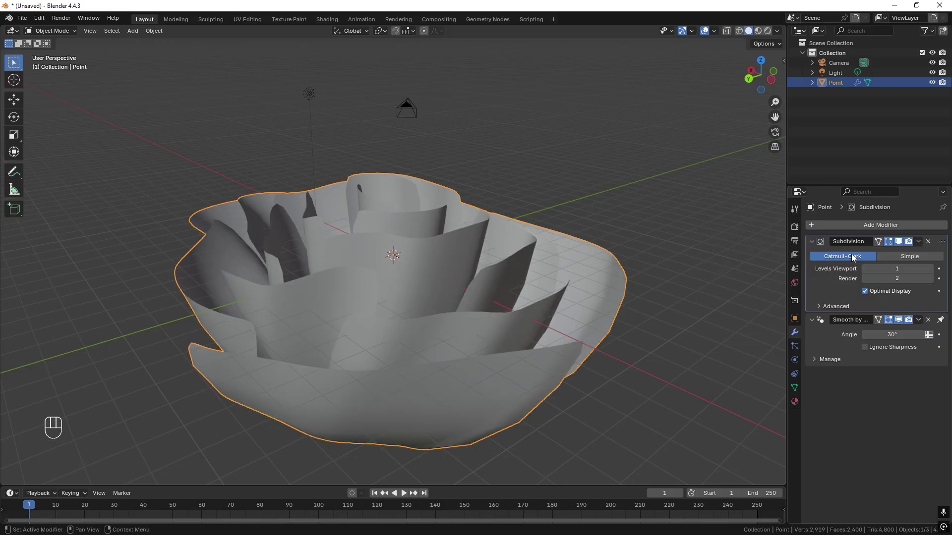
middle_drag(610, 261, 533, 284)
Step: In Edit Mode, select a petal-rim vertex and all vertices with the same connecting-edge count
key(Tab)
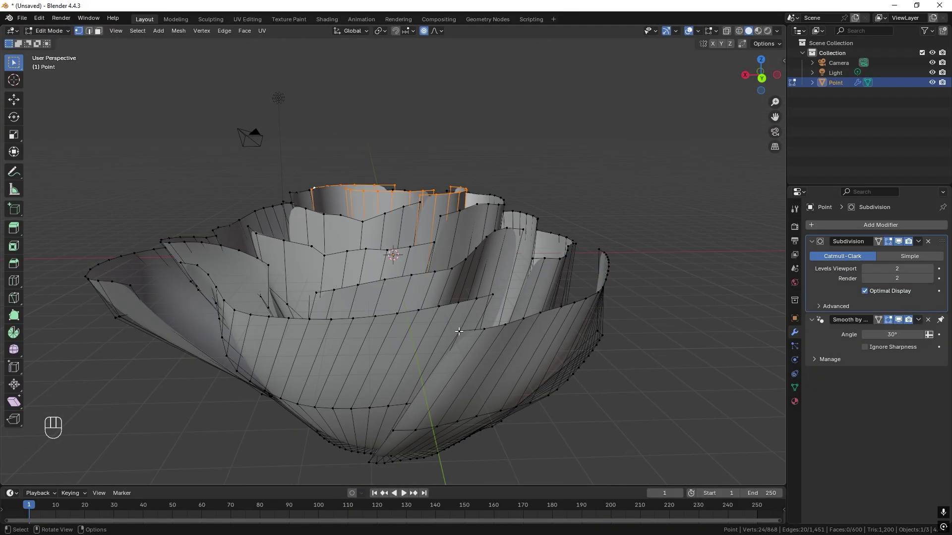
click(462, 330)
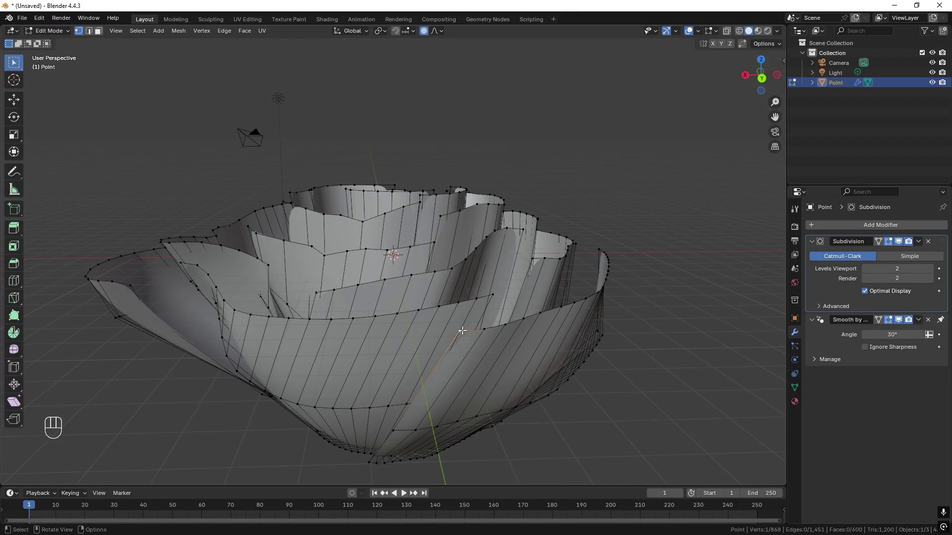
click(135, 32)
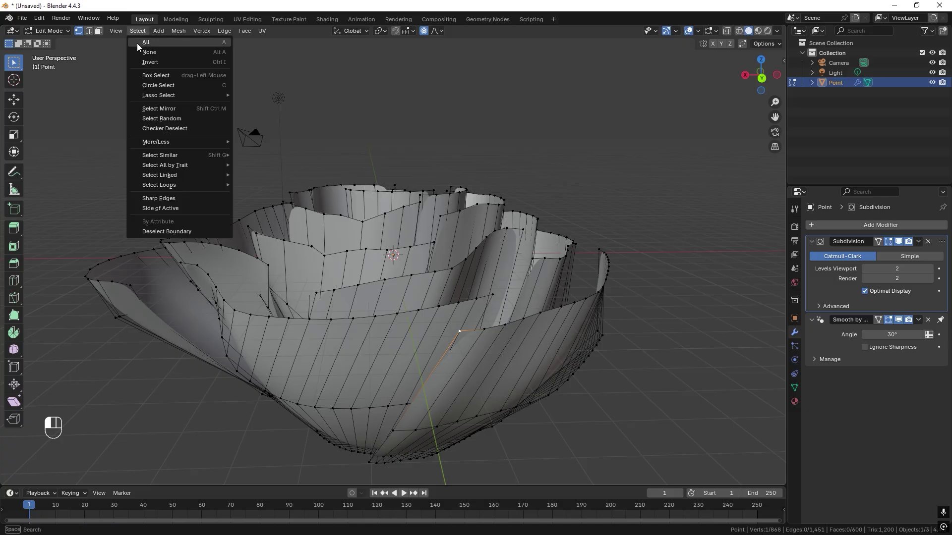
mouse_move(188, 156)
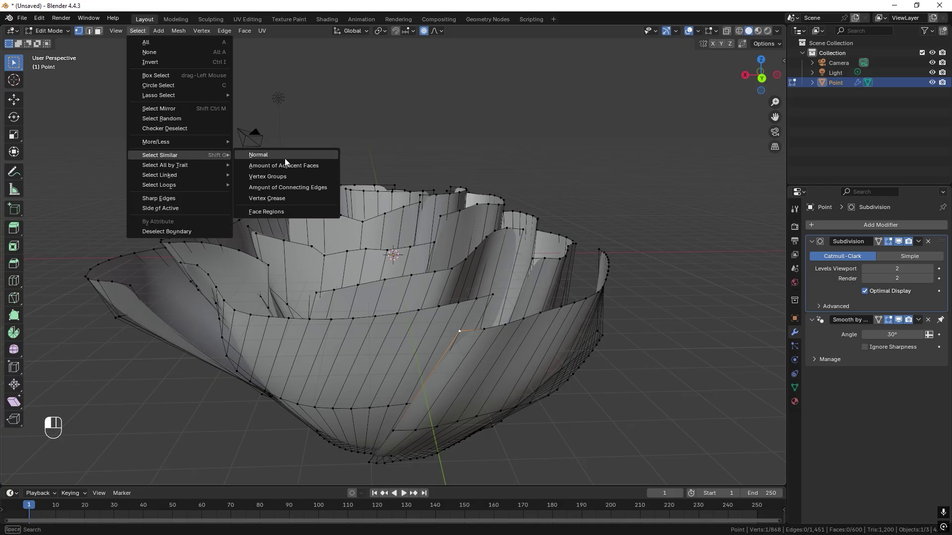
click(293, 187)
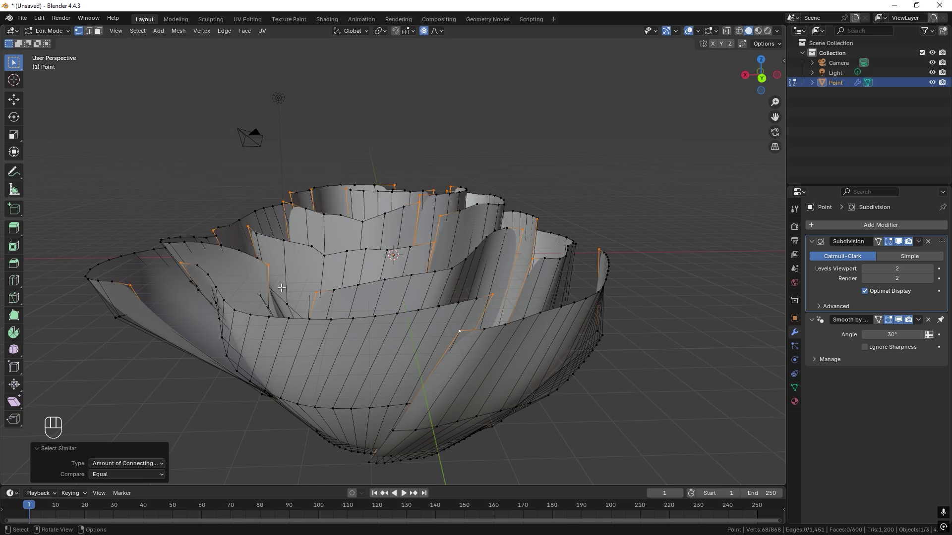
Step: Deselect the vertices at the flower's base, viewed from below
middle_drag(436, 366, 400, 371)
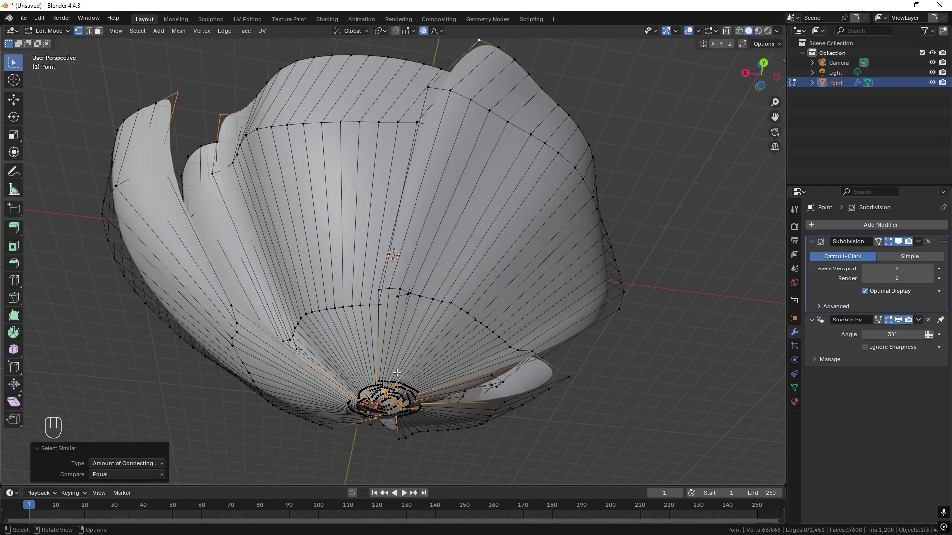
ctrl+drag(457, 343, 333, 431)
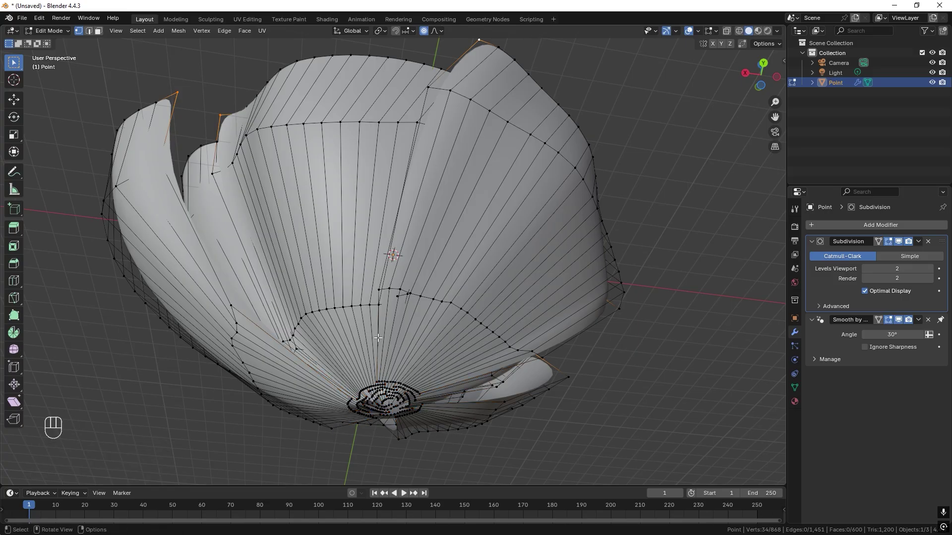
middle_drag(333, 430, 391, 328)
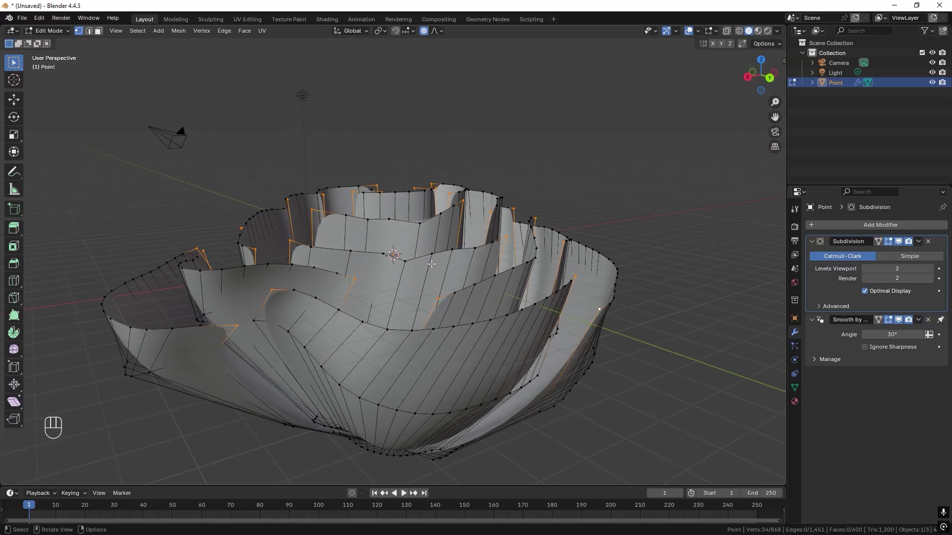
Step: Vertex-slide the selected petal vertices by factor 0.455, then return to Object Mode
key(g)
key(g)
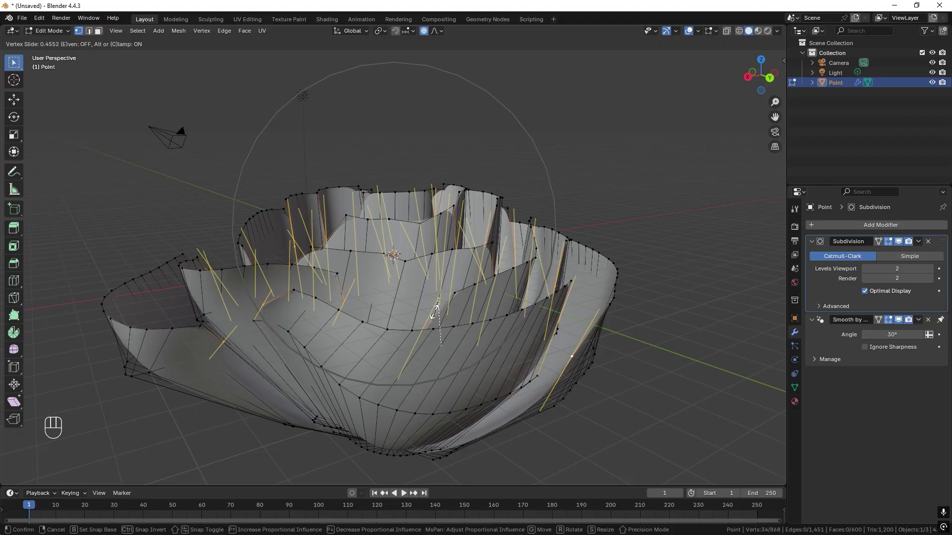
click(436, 310)
middle_drag(437, 310, 401, 268)
key(Tab)
middle_drag(404, 220, 438, 272)
scroll(456, 232, up, 2)
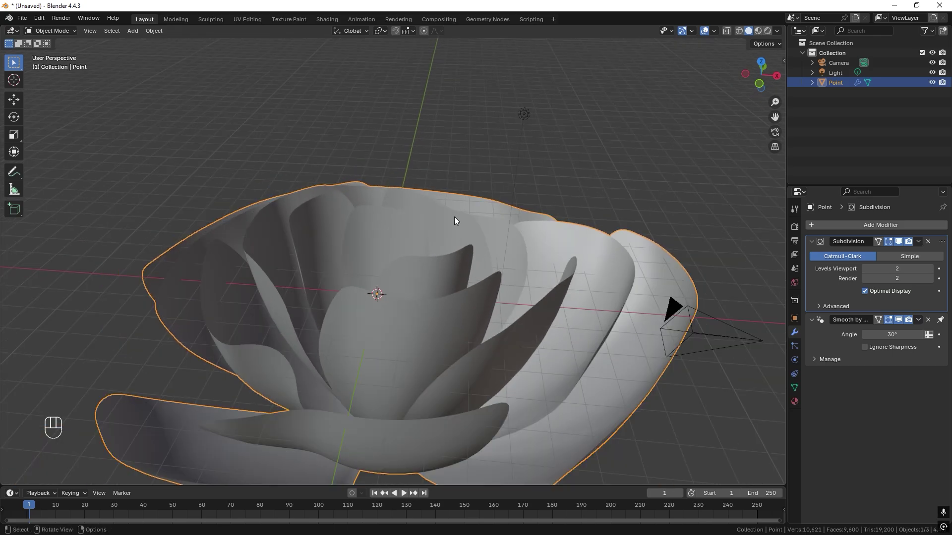
Step: Back in Edit Mode, select the vertices around the innermost petal
scroll(454, 220, up, 2)
key(Tab)
middle_drag(455, 232, 377, 204)
click(371, 202)
shift+click(392, 212)
shift+click(414, 228)
shift+click(424, 242)
shift+click(458, 279)
shift+click(418, 292)
shift+click(390, 291)
shift+click(365, 278)
shift+click(355, 202)
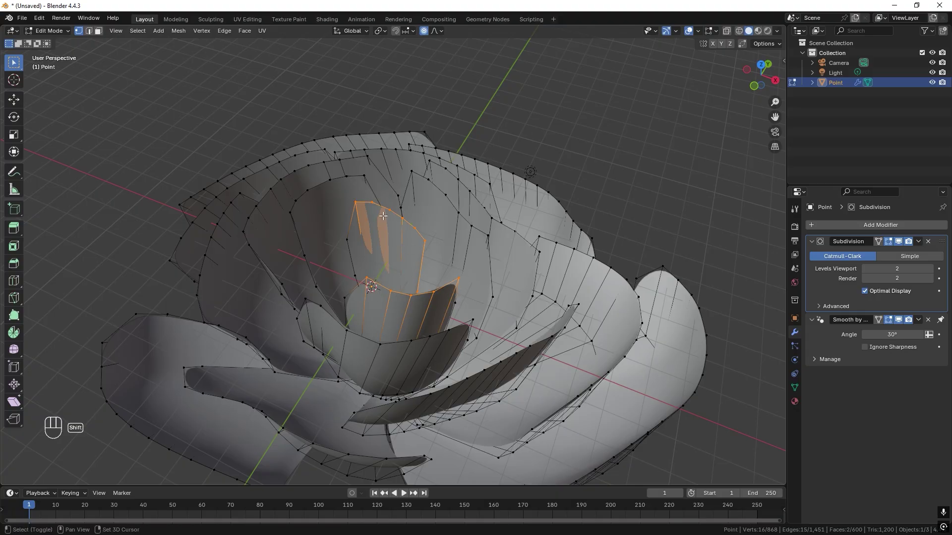
Step: Scale the selected inner petal down to 0.309 and check the shape in Object Mode
key(s)
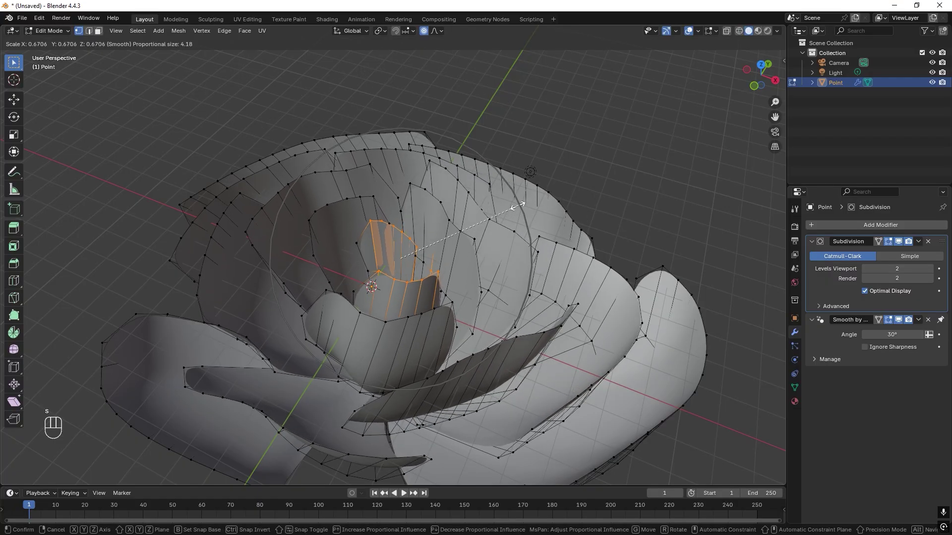
click(444, 218)
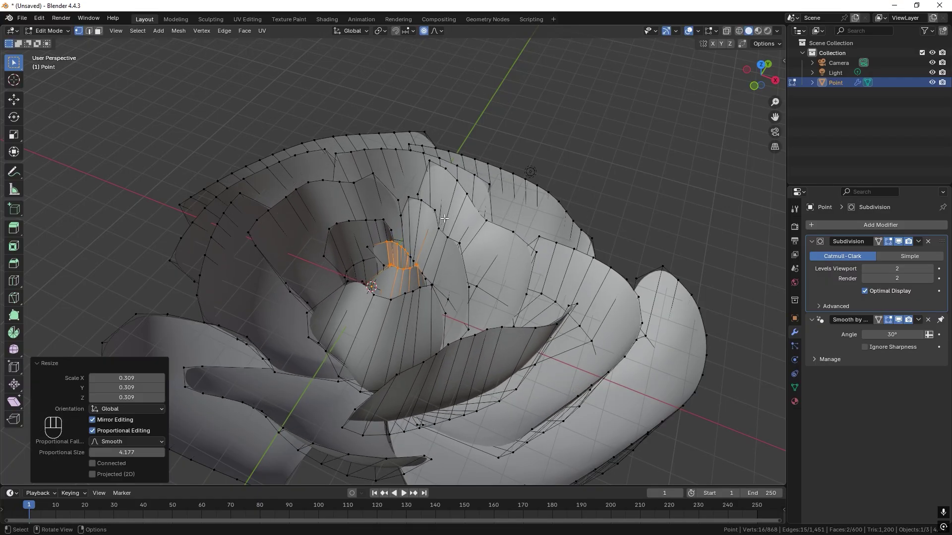
middle_drag(443, 219, 351, 278)
key(Tab)
key(Tab)
Step: Pull an outer petal vertex with a proportional move, undoing an accidental fill first
click(339, 274)
key(f)
middle_drag(507, 342, 462, 276)
key(ctrl+z)
key(g)
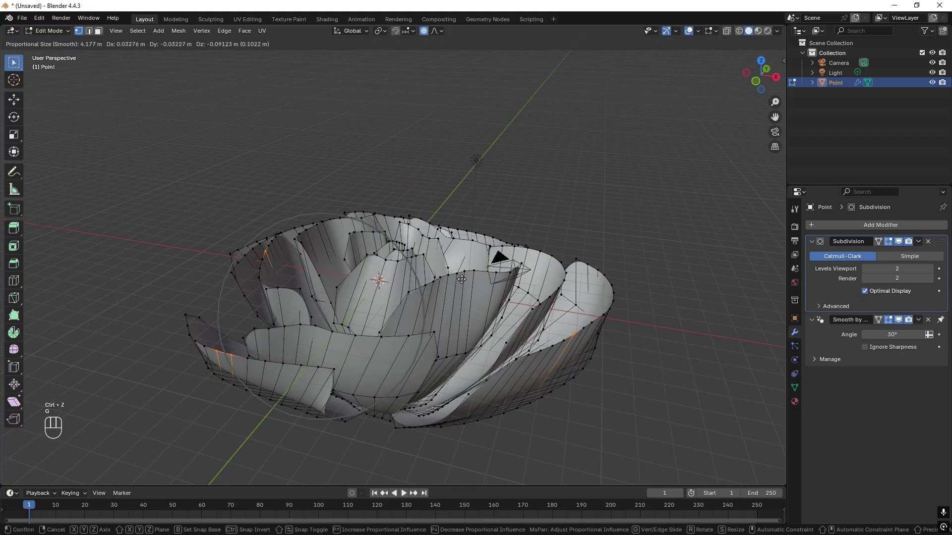
click(462, 301)
middle_drag(462, 301, 391, 276)
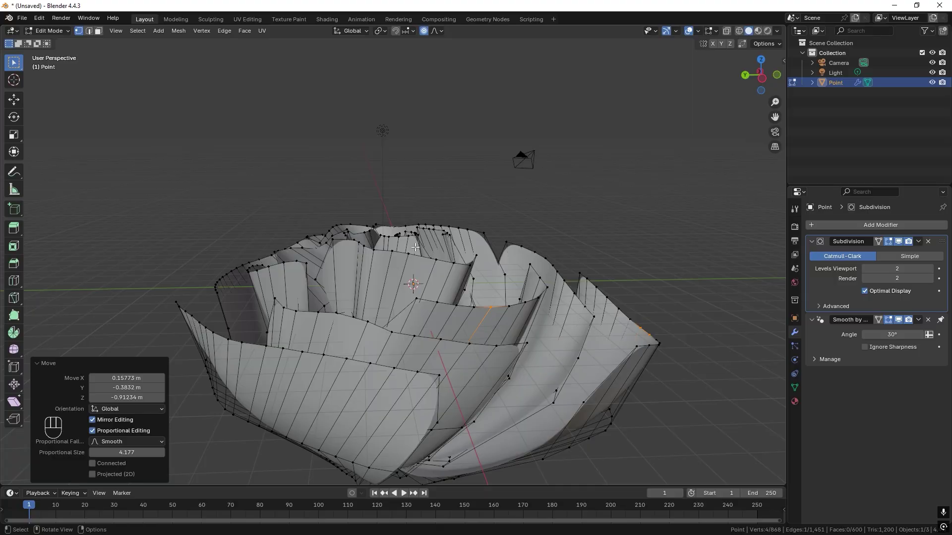
Step: Reposition another petal edge with proportional moves, undoing attempts until it sits right
click(399, 266)
key(g)
click(393, 271)
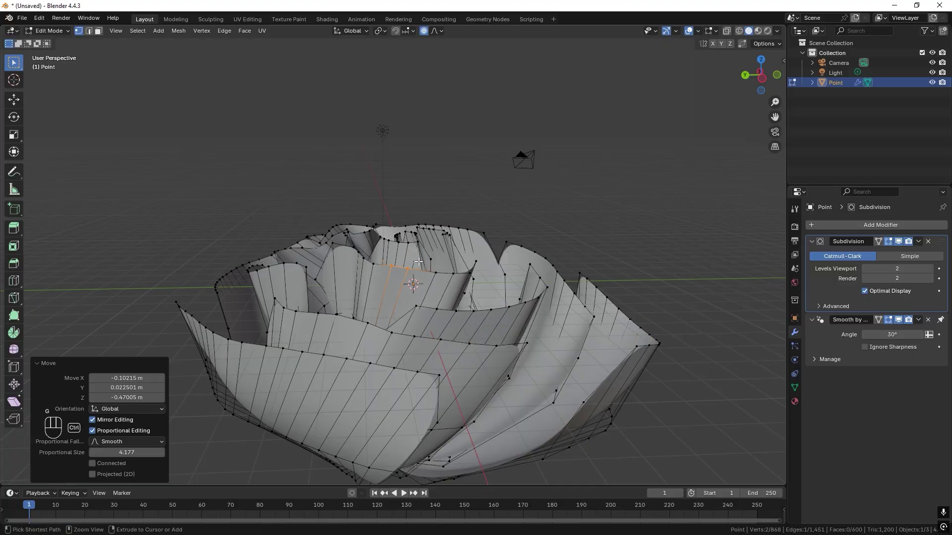
key(ctrl+z)
key(g)
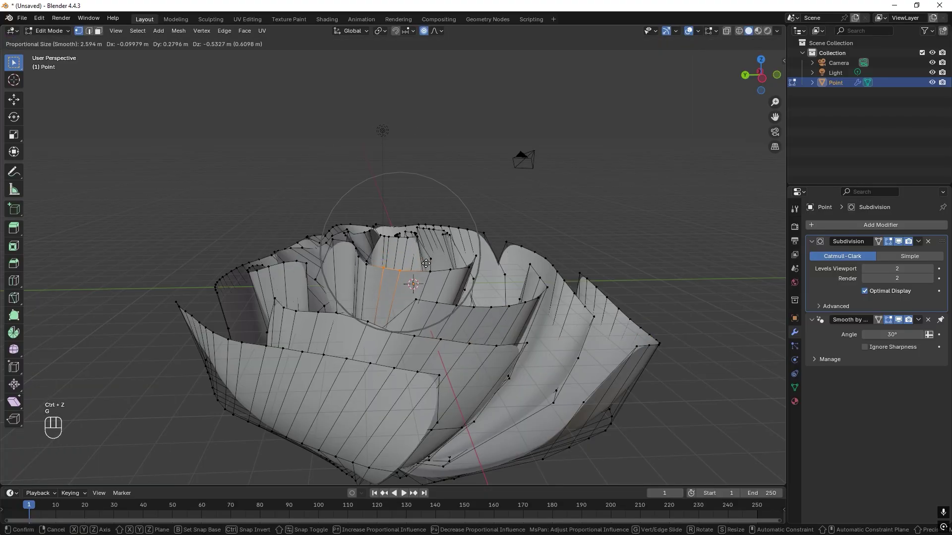
click(430, 260)
middle_drag(430, 262, 446, 300)
key(ctrl+z)
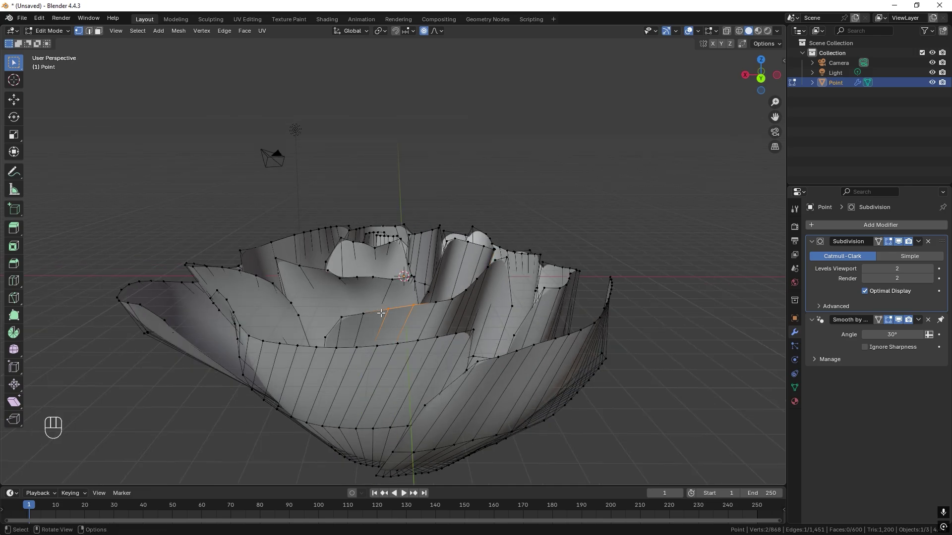
key(g)
click(381, 298)
Step: Edge-slide two petal edges downward so their rims fold
middle_drag(382, 297, 430, 345)
shift+click(430, 345)
key(g)
key(g)
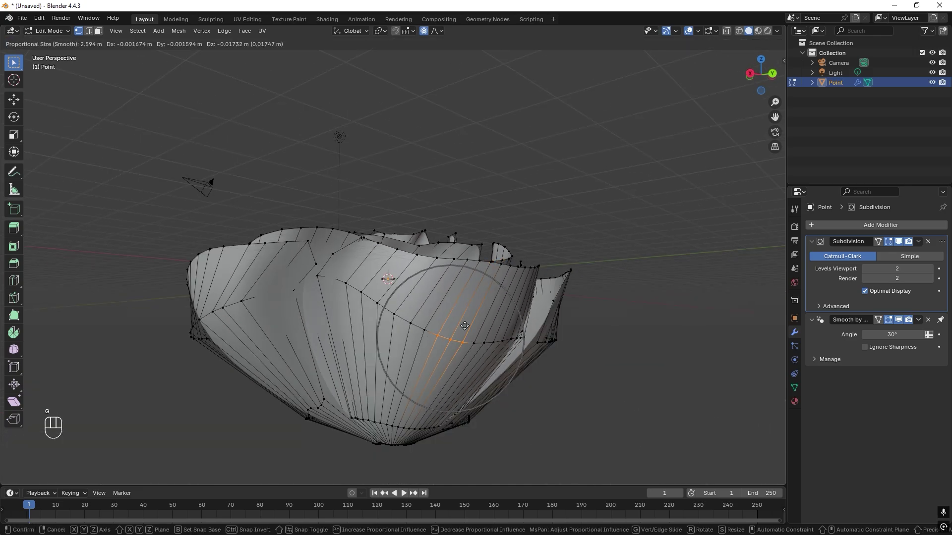
click(455, 356)
middle_drag(367, 346, 384, 310)
click(365, 331)
key(g)
key(g)
click(372, 345)
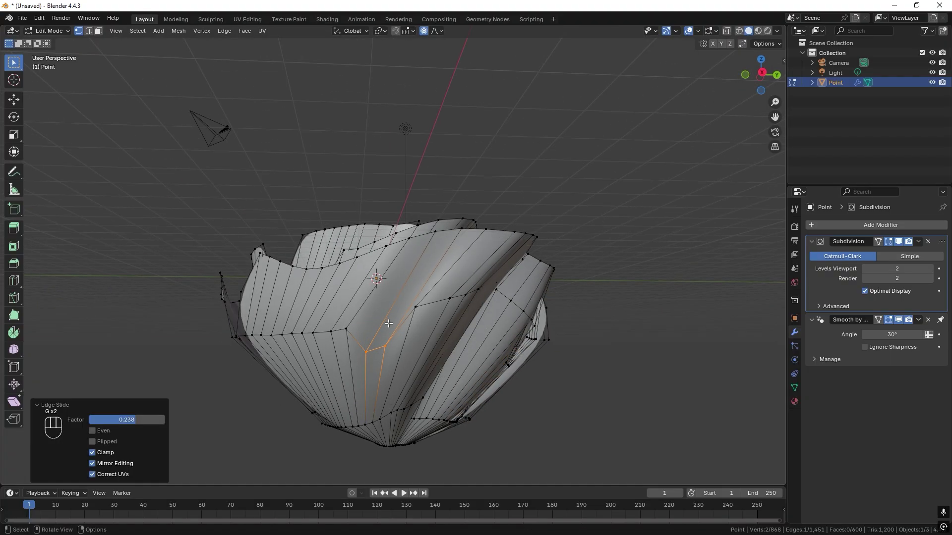
Step: Select four petal vertices and vertex-slide them along their edges
middle_drag(336, 317, 447, 317)
click(464, 308)
shift+click(411, 291)
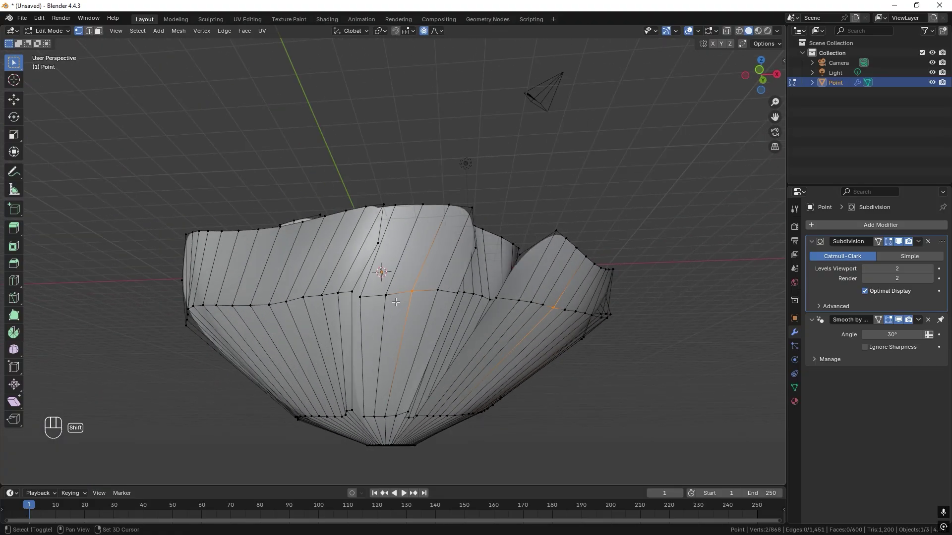
shift+click(251, 305)
shift+click(233, 306)
key(g)
key(g)
click(309, 318)
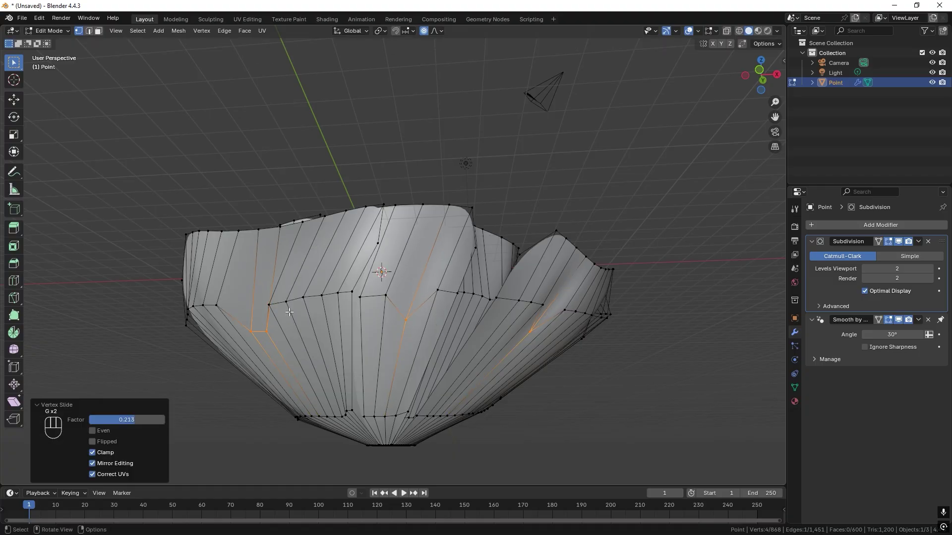
middle_drag(310, 317, 377, 351)
Step: Edge-slide another edge on the petal rim
shift+click(401, 407)
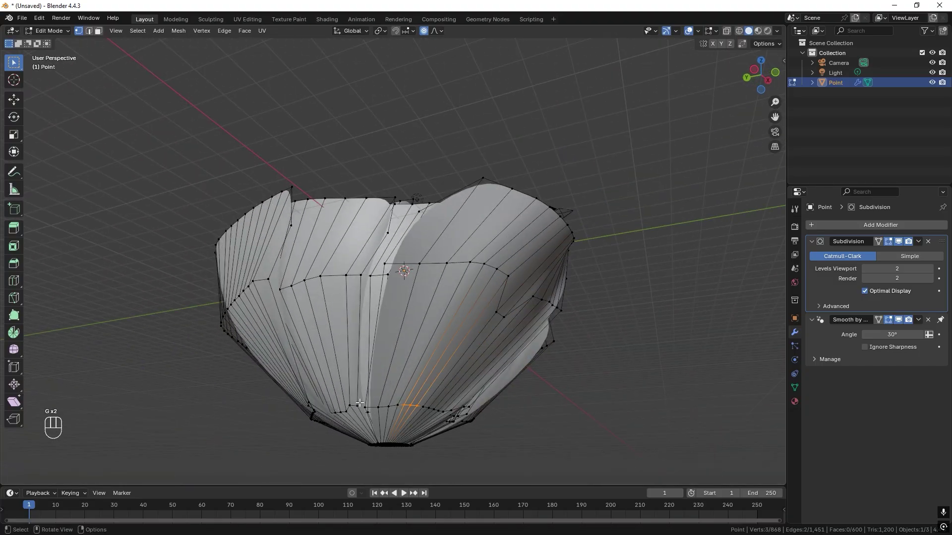
mouse_move(349, 402)
middle_down()
mouse_move(392, 370)
mouse_move(355, 396)
middle_up()
shift+click(351, 400)
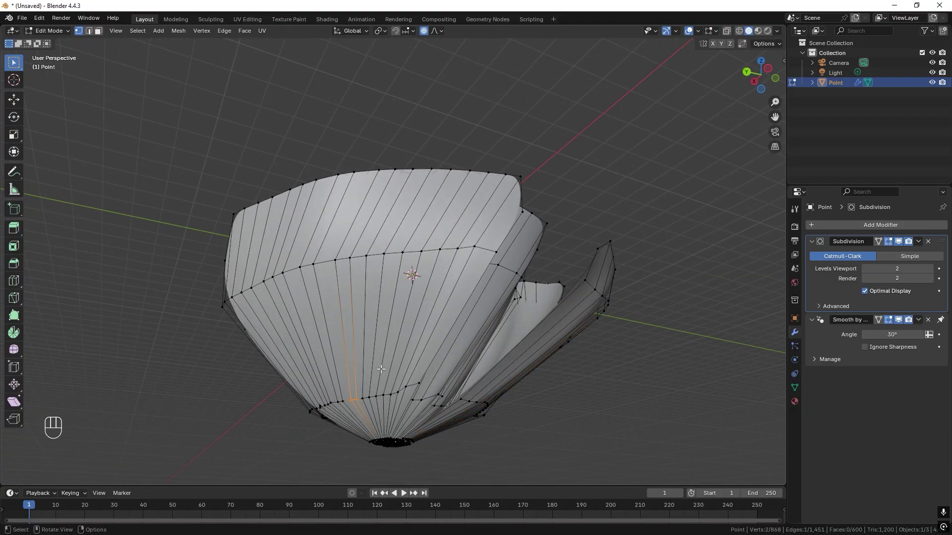
key(g)
key(g)
click(392, 347)
Step: Slide one more petal edge loop (-0.217) and a petal-tip vertex (0.152)
middle_drag(392, 347, 559, 281)
alt+click(438, 385)
key(g)
key(g)
click(448, 370)
click(432, 313)
key(g)
key(g)
click(409, 327)
Step: Edge-slide the outer petal's right edge, pull it outward with proportional size 4.595, then exit Edit Mode
ctrl+click(558, 282)
key(g)
key(g)
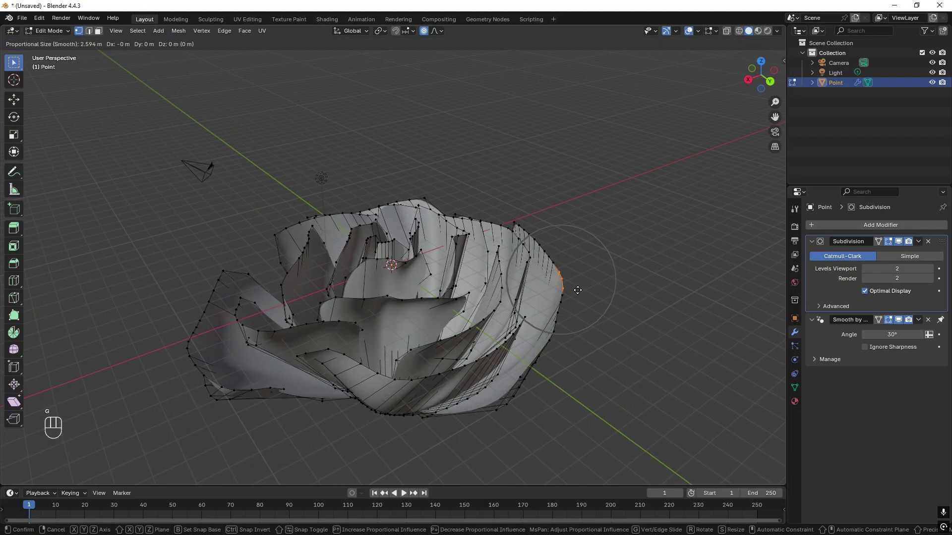
click(598, 287)
key(g)
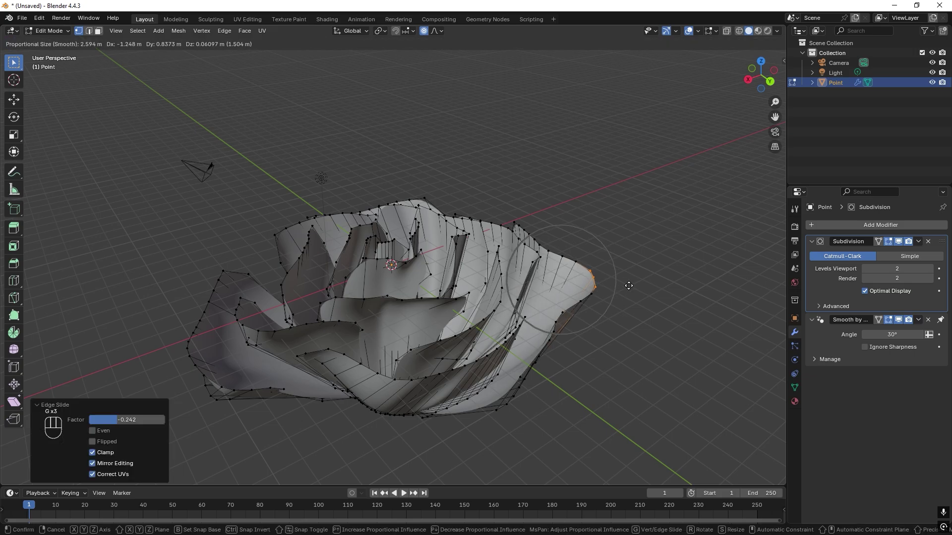
scroll(631, 288, up, 2)
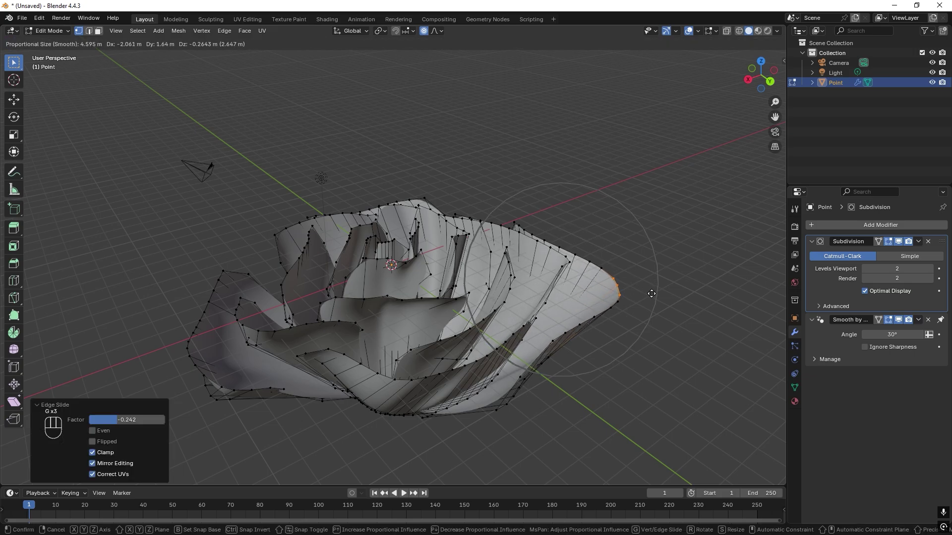
click(650, 293)
middle_drag(650, 292, 588, 328)
key(g)
click(593, 355)
key(Tab)
middle_drag(460, 307, 487, 283)
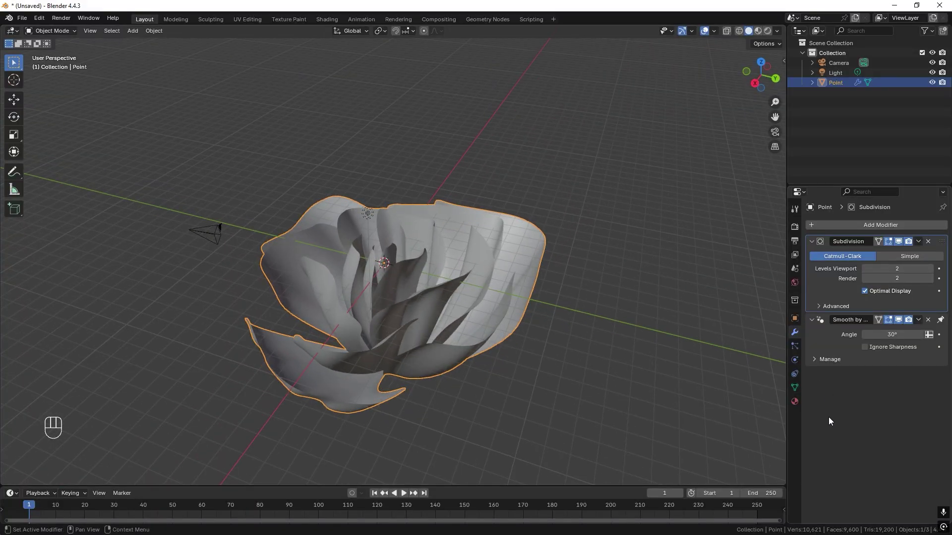
Step: Create a new material for the flower with a dark red base colour
click(794, 401)
click(870, 266)
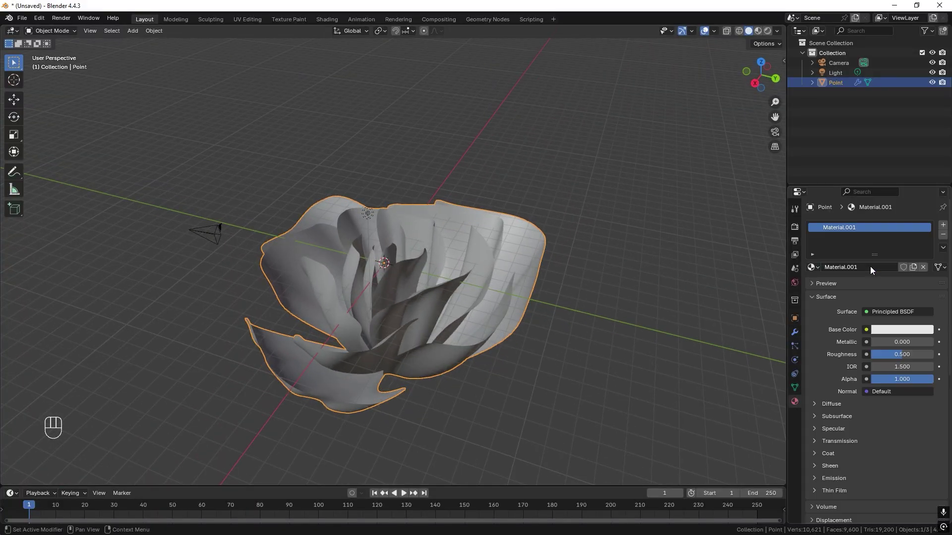
click(903, 328)
click(891, 217)
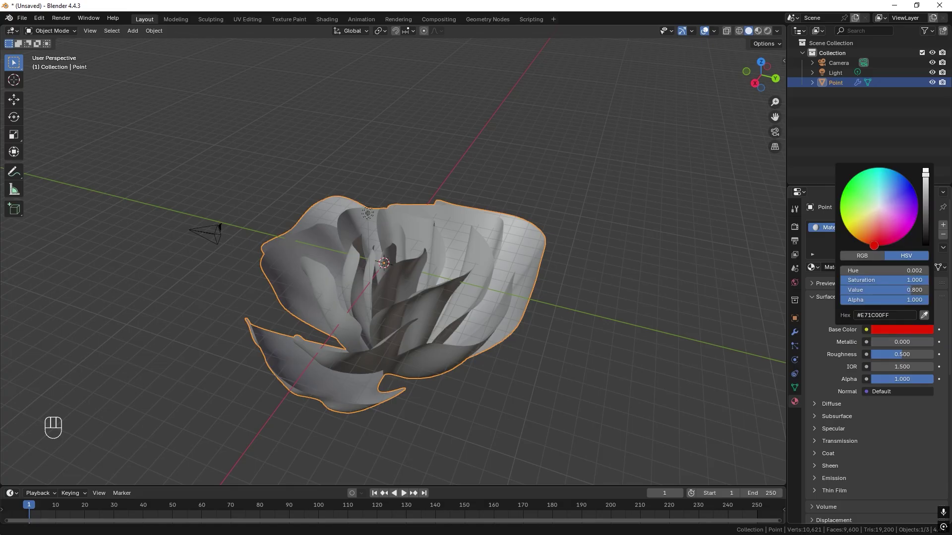
drag(925, 184, 925, 213)
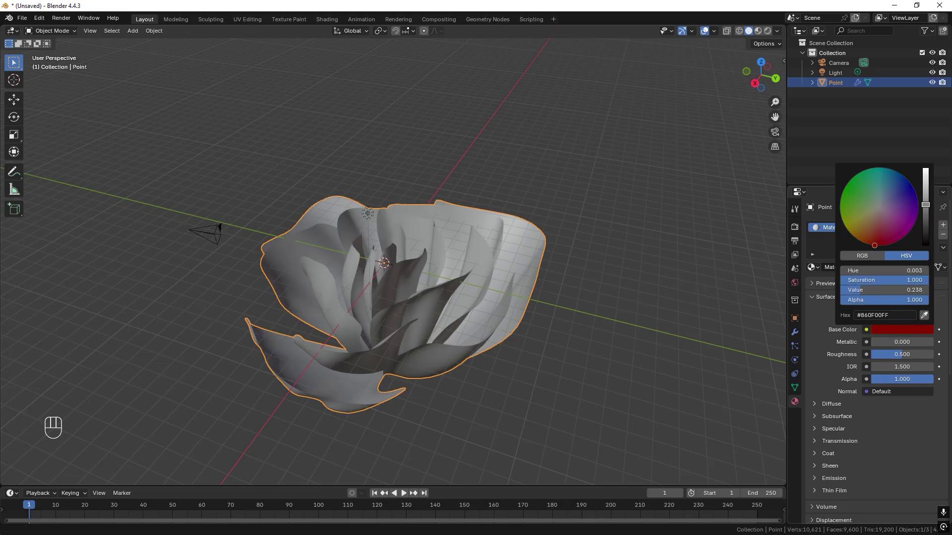
Step: Switch the viewport to Material Preview and orbit around the red rose
click(758, 31)
middle_drag(494, 257, 560, 331)
scroll(559, 327, up, 3)
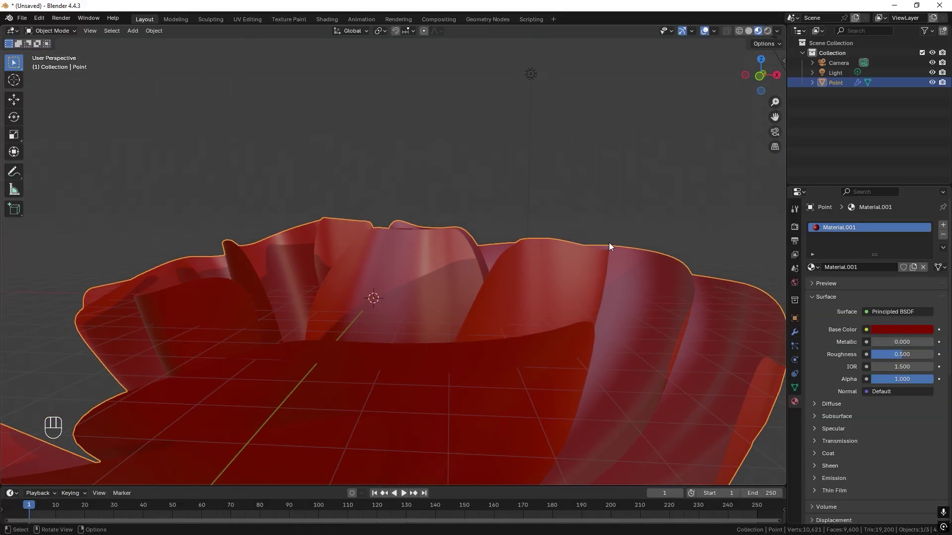
scroll(670, 365, down, 3)
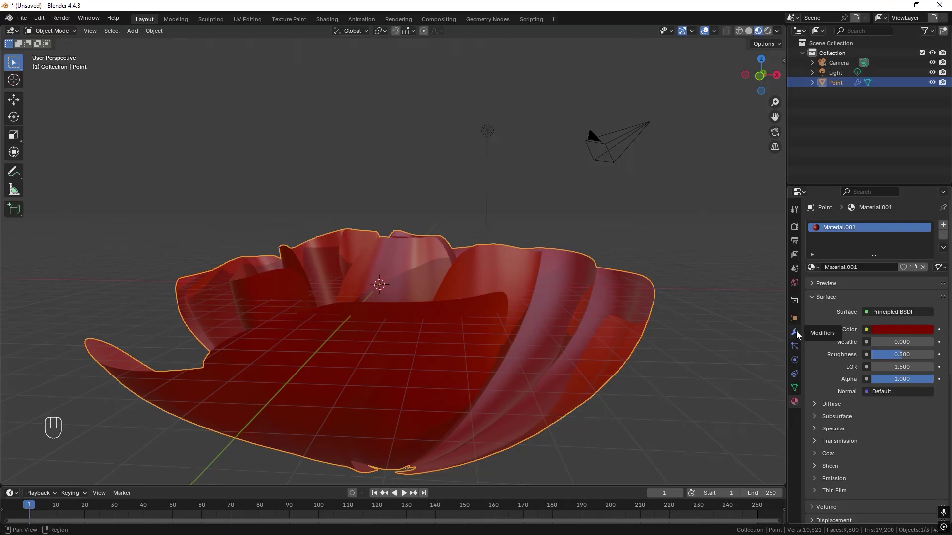
Step: Add a Solidify modifier with 0.02 m thickness and Even Thickness enabled
click(796, 333)
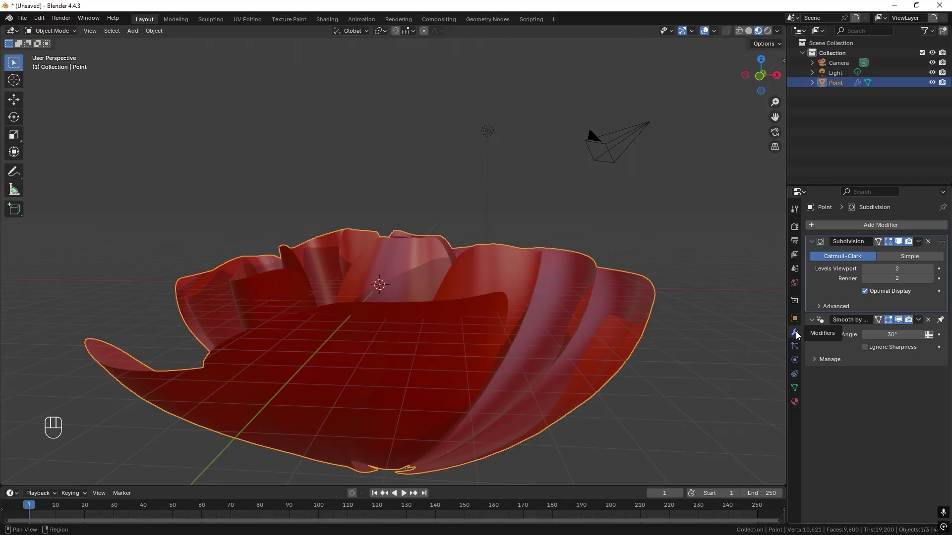
click(869, 226)
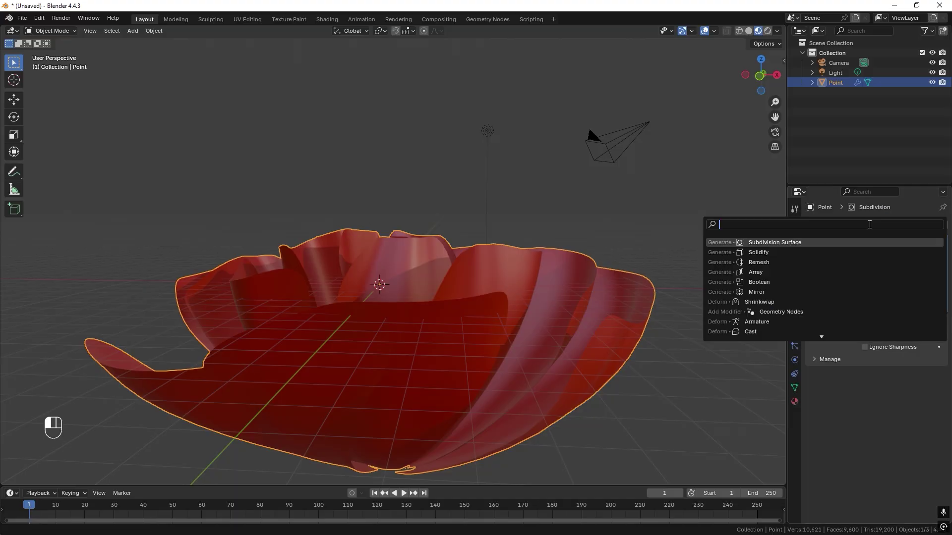
text(s)
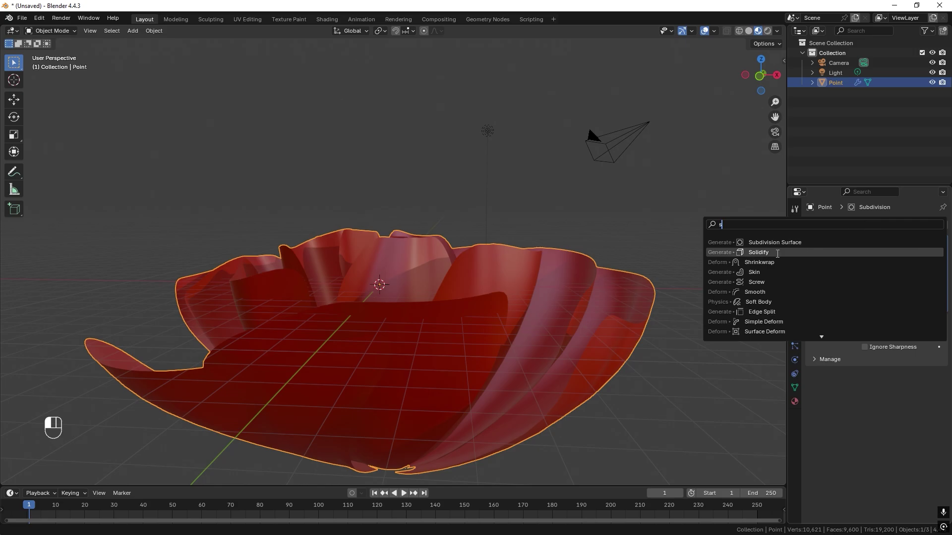
click(827, 253)
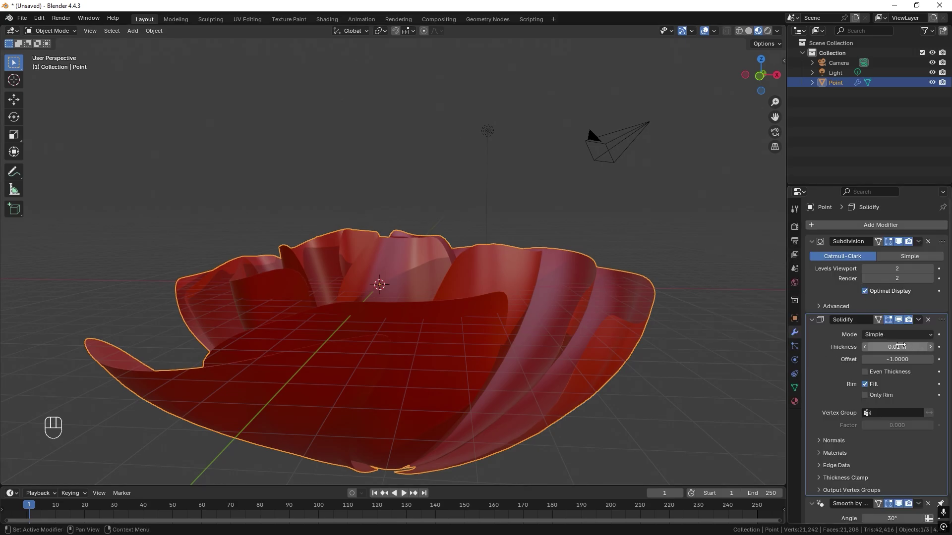
mouse_move(892, 347)
mouse_down()
mouse_move(913, 347)
mouse_move(892, 347)
mouse_up()
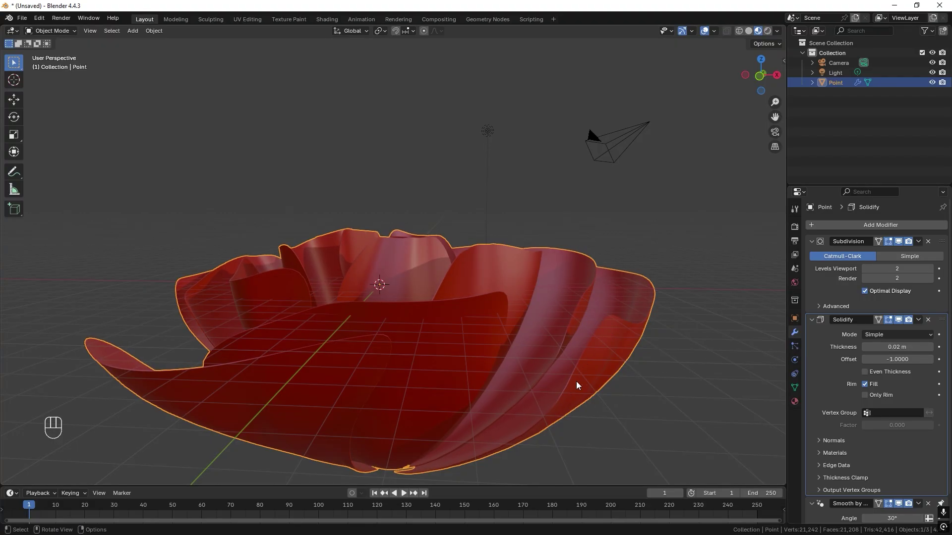
middle_drag(600, 334, 501, 323)
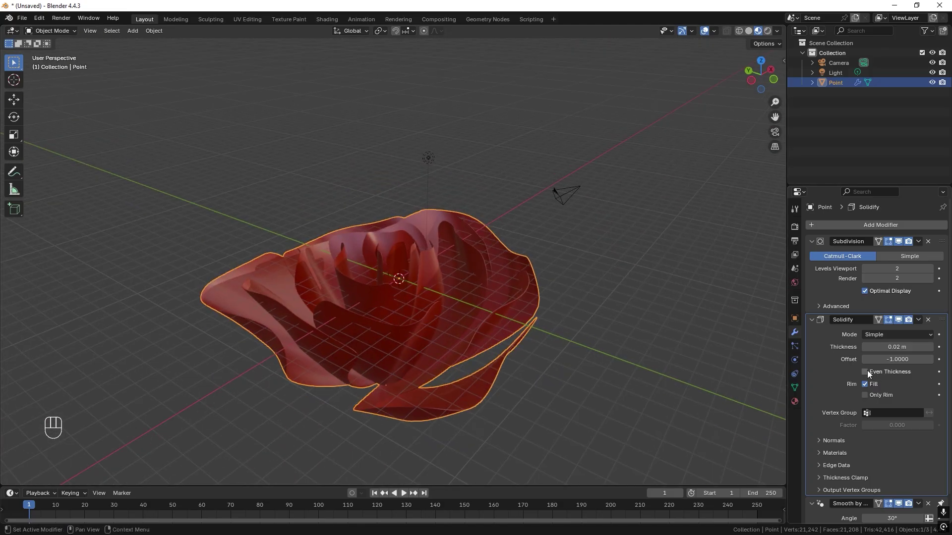
middle_drag(532, 295, 595, 302)
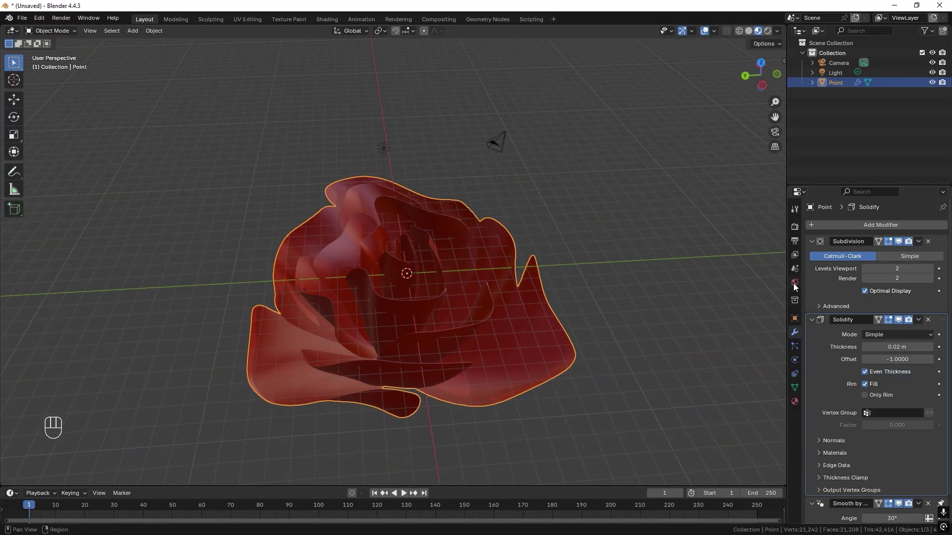
Step: Set the world colour input to a Sky Texture
click(794, 283)
click(866, 292)
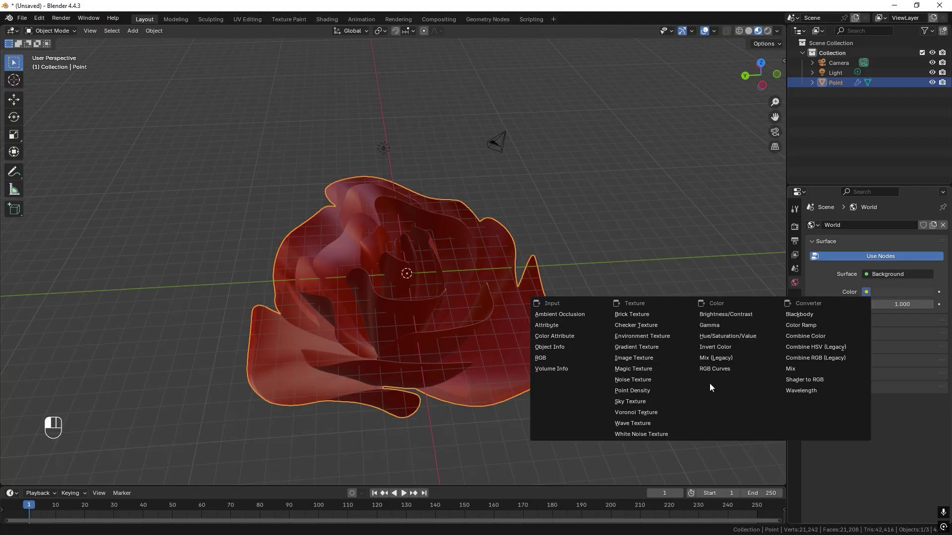
click(642, 402)
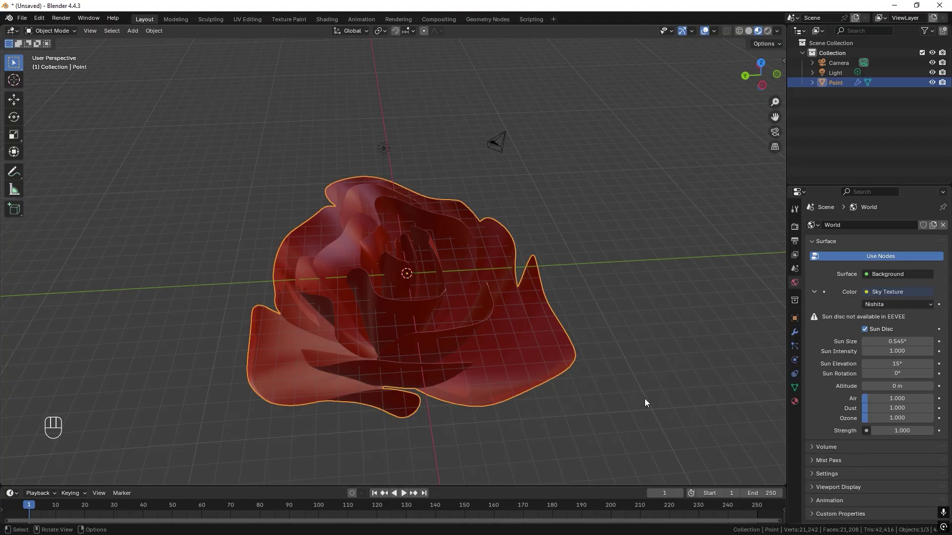
Step: Enable raytracing and view the rose in Rendered shading from several angles
click(795, 228)
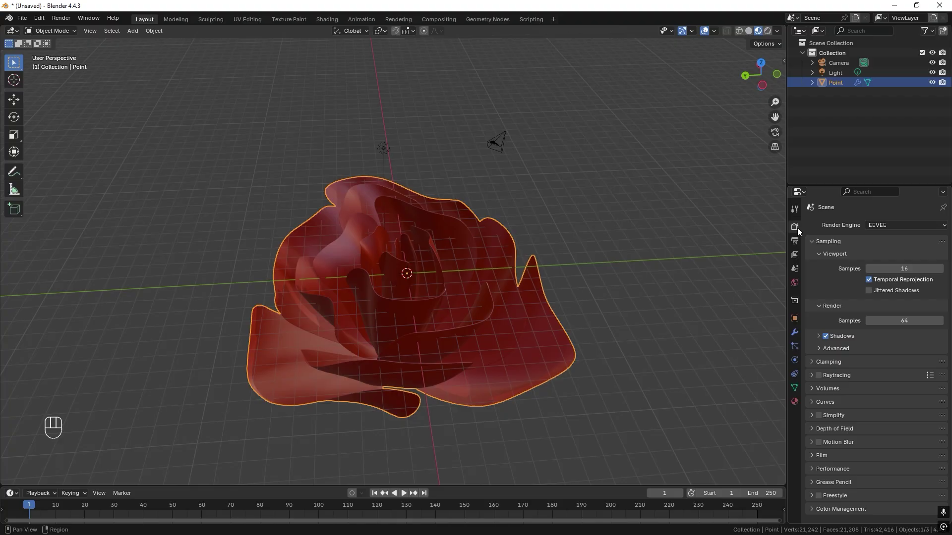
click(818, 374)
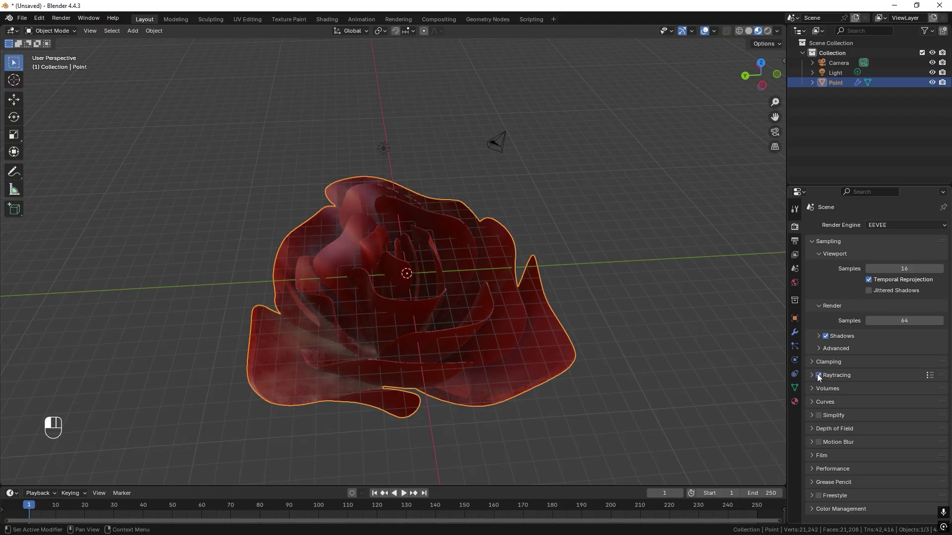
click(767, 32)
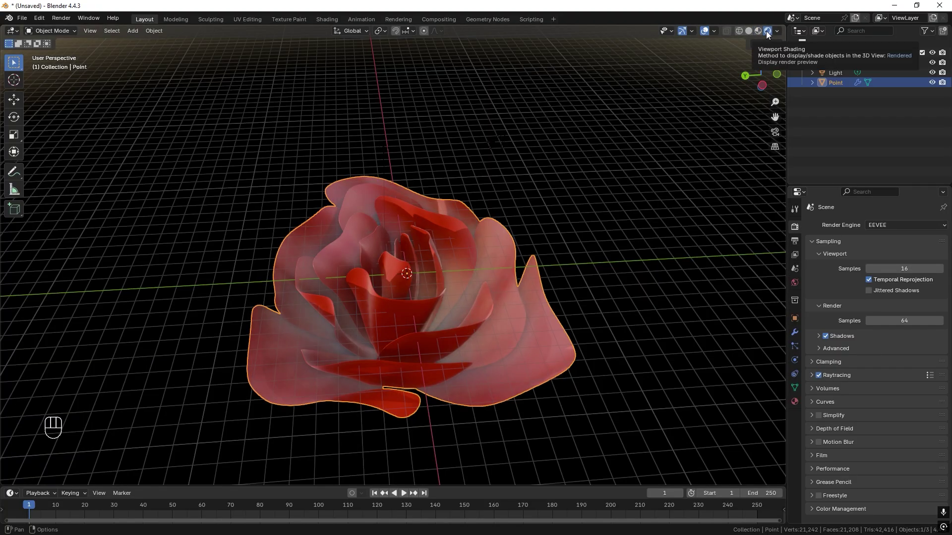
middle_drag(757, 52, 700, 268)
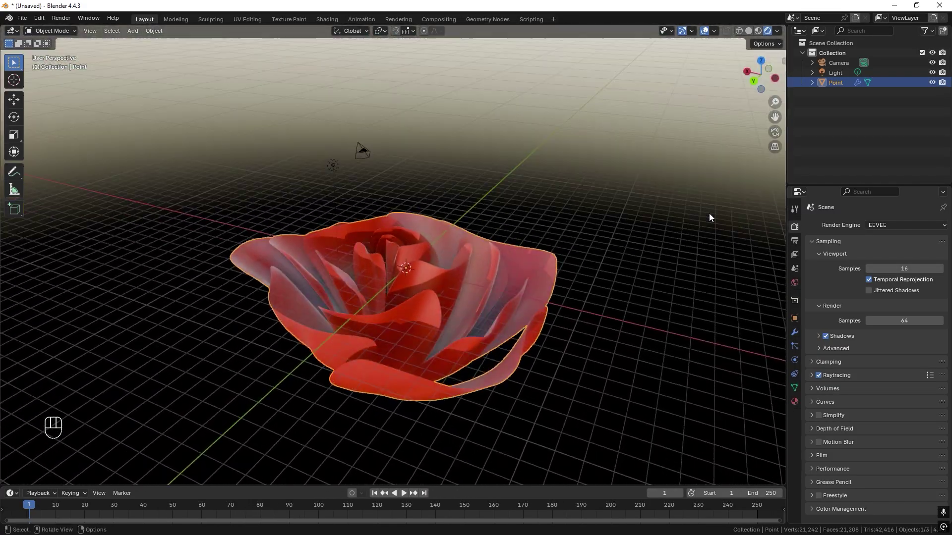
middle_drag(709, 214, 534, 356)
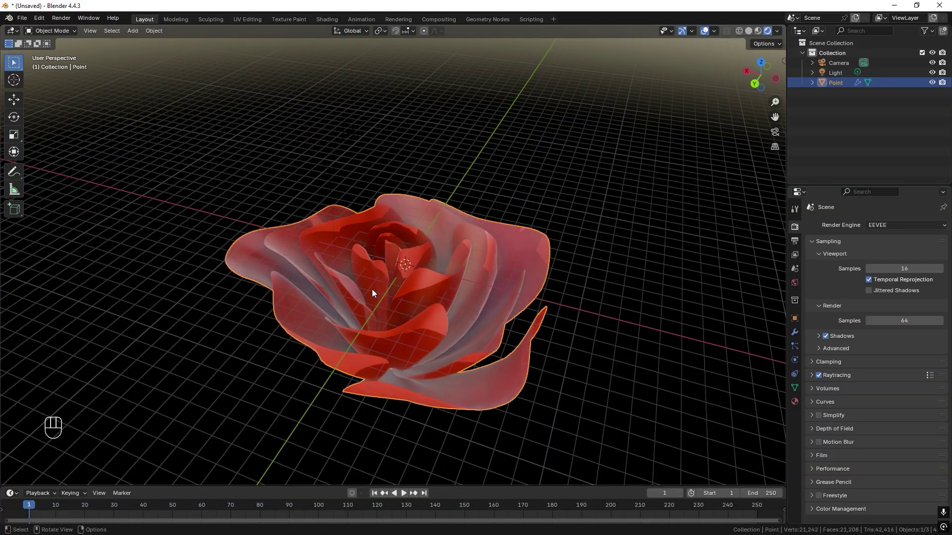
middle_drag(379, 287, 451, 249)
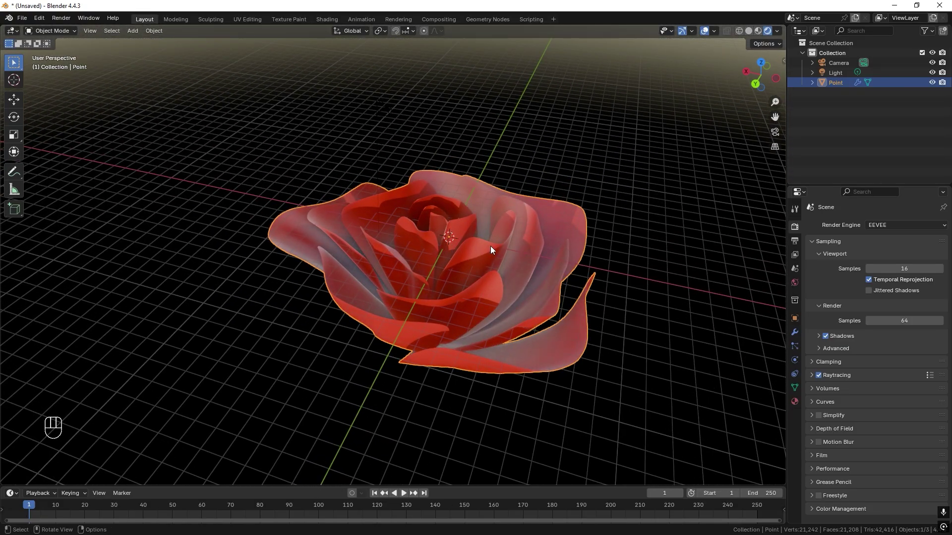